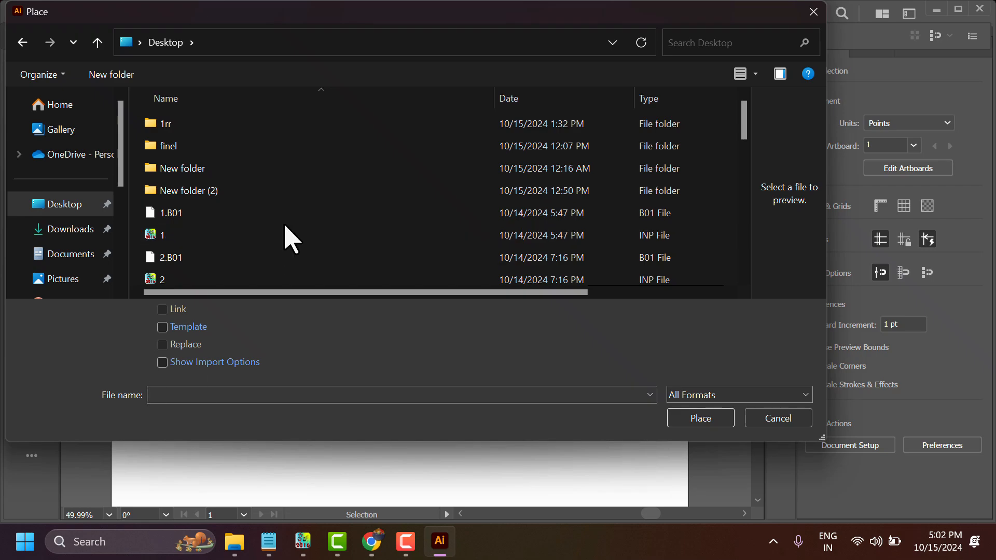
Step: Show the Desktop files as large thumbnails and place the human-brain illustration as a square about 440 pt wide on the artboard
scroll(285, 238, down, 2)
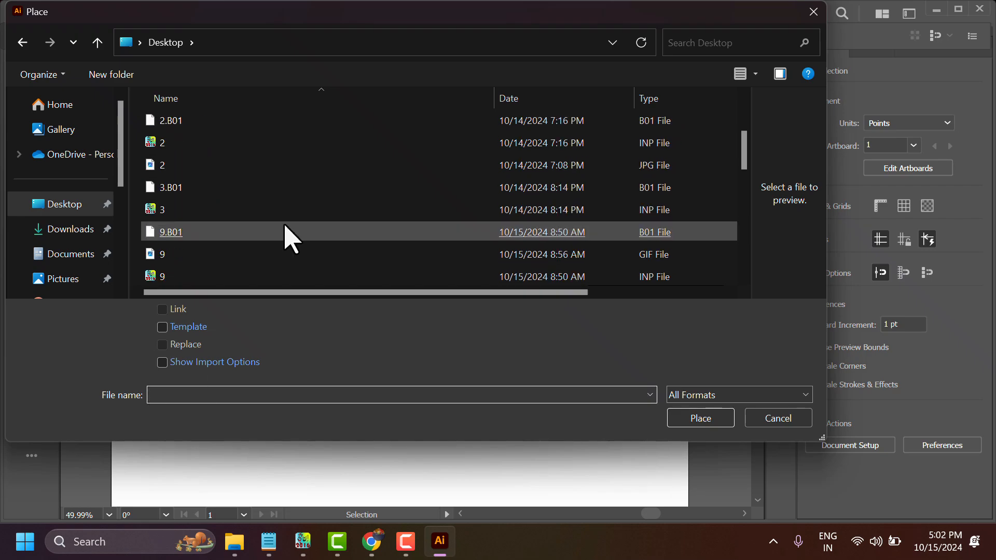
click(755, 73)
click(751, 16)
click(565, 215)
scroll(565, 215, down, 1)
scroll(565, 215, down, 3)
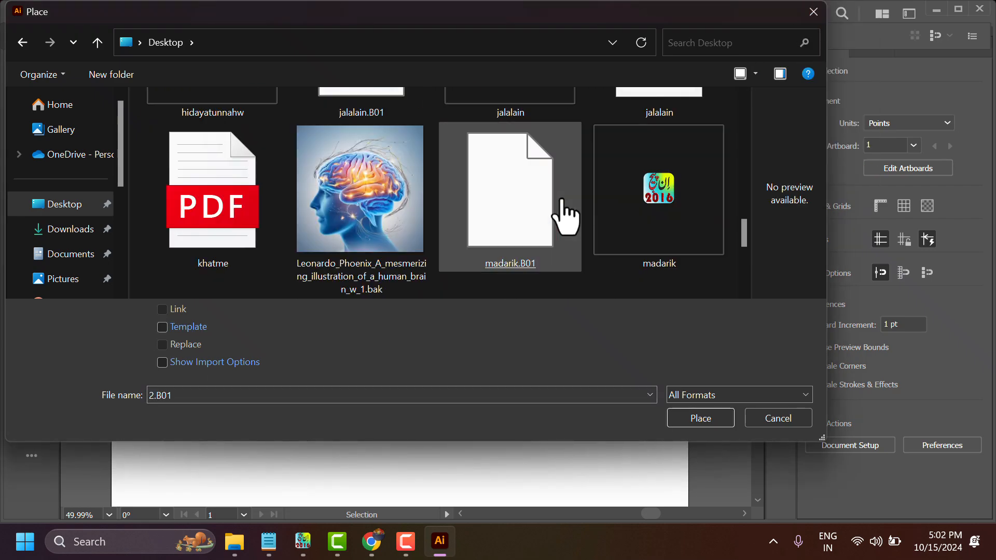
double_click(356, 211)
drag(213, 168, 463, 417)
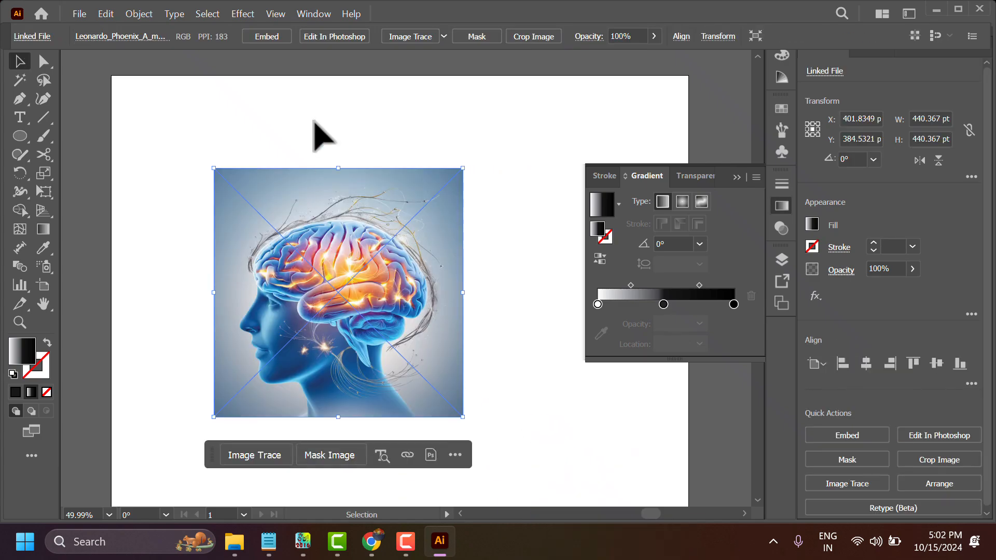
Step: Open the Pathfinder panel group and bring up its Transform options for the placed image
click(307, 15)
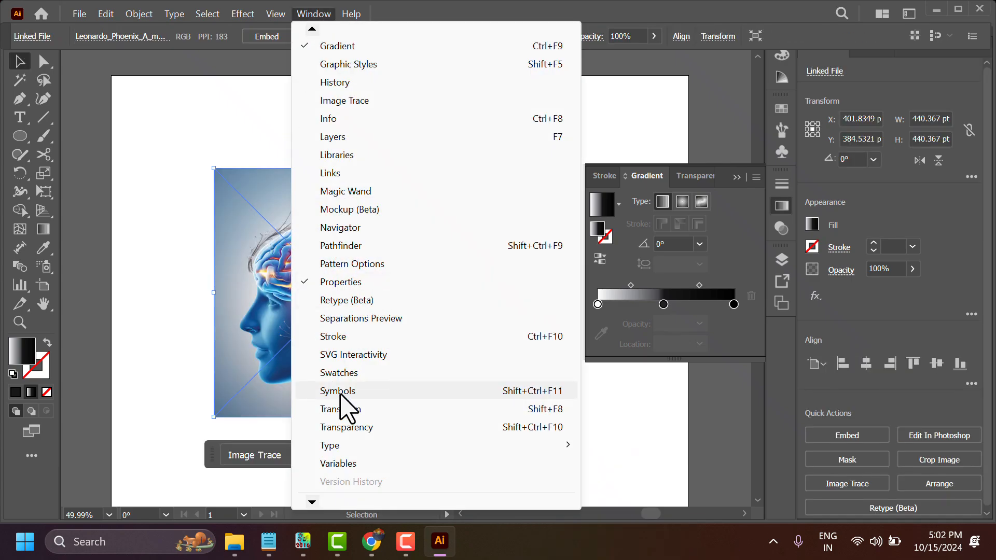
mouse_move(312, 501)
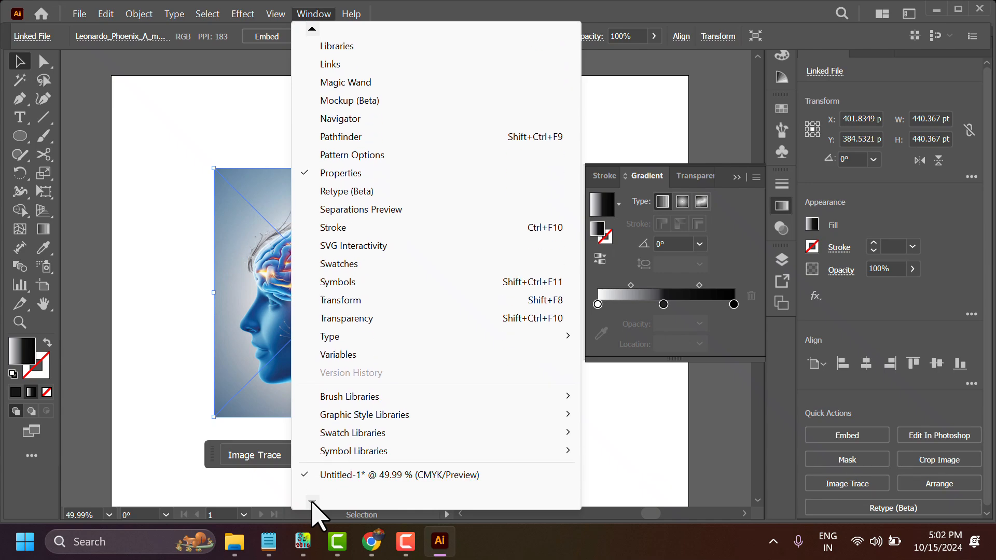
click(327, 139)
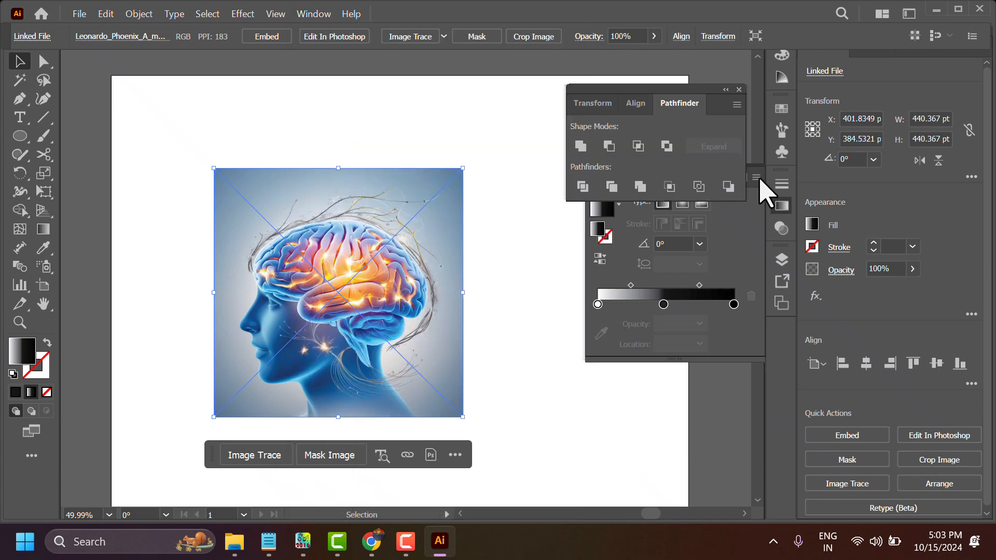
click(601, 105)
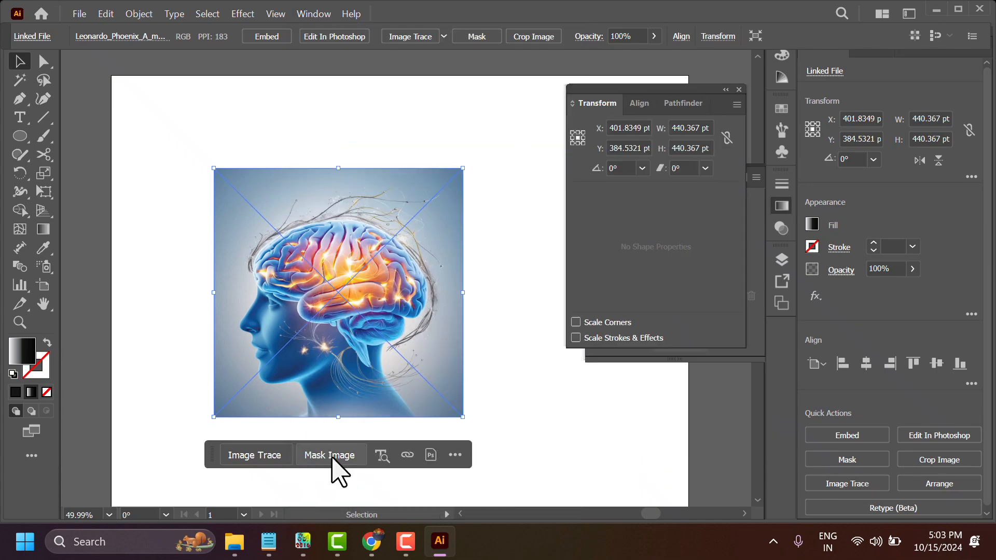
Step: Switch to Chrome, review the video "How to Turn an Image Into a Circle in Adobe InDesign", and return to Illustrator
click(371, 541)
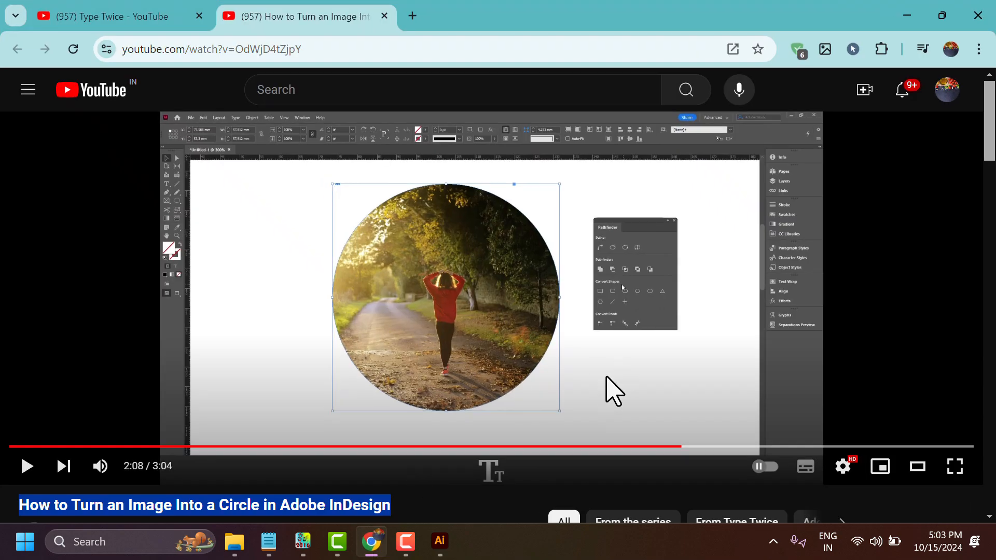
click(525, 446)
click(555, 422)
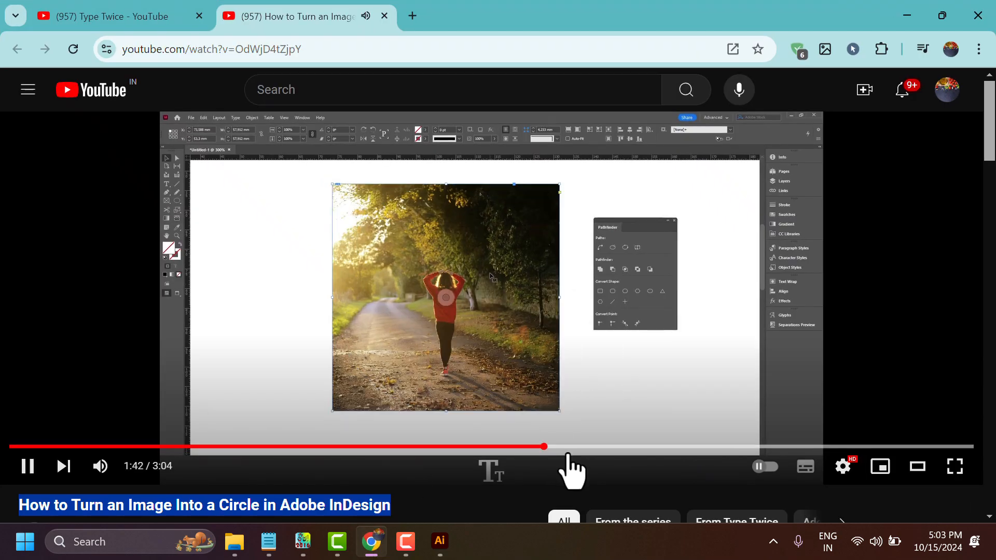
drag(573, 456, 263, 455)
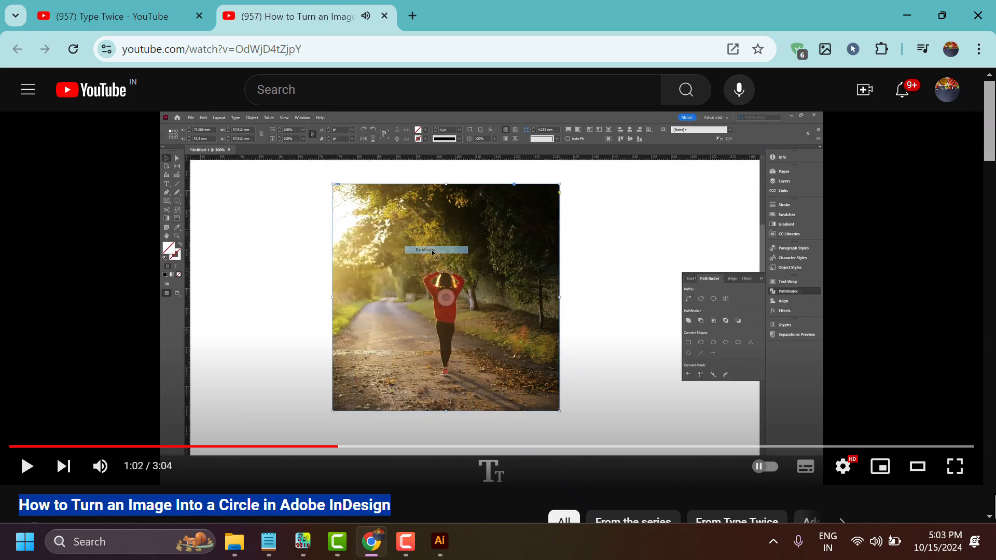
click(371, 540)
click(440, 540)
click(314, 14)
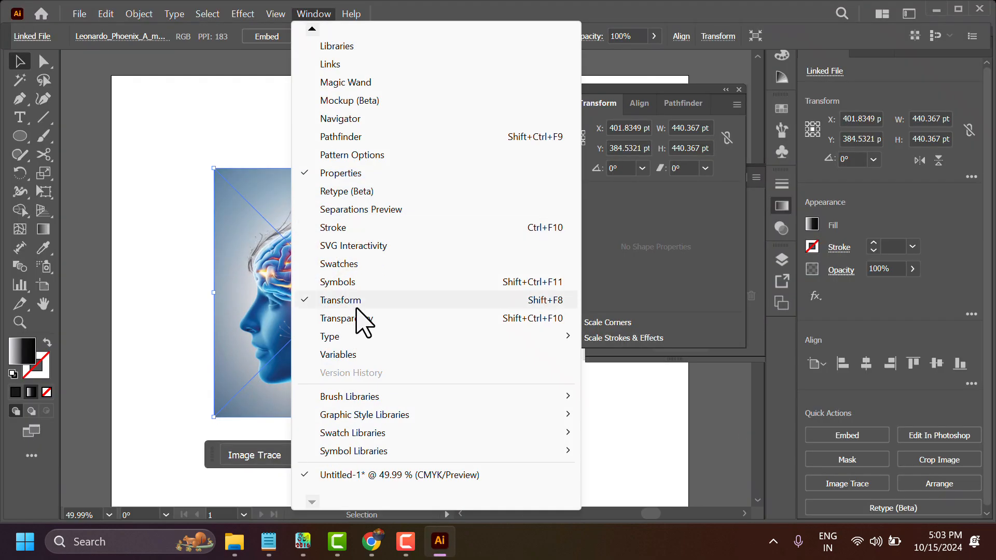
mouse_move(307, 32)
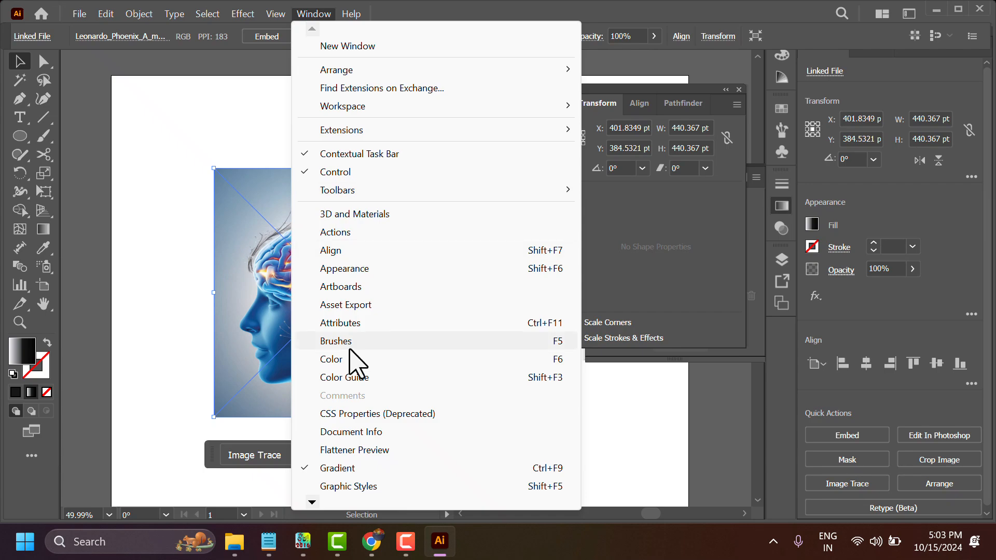
mouse_move(378, 196)
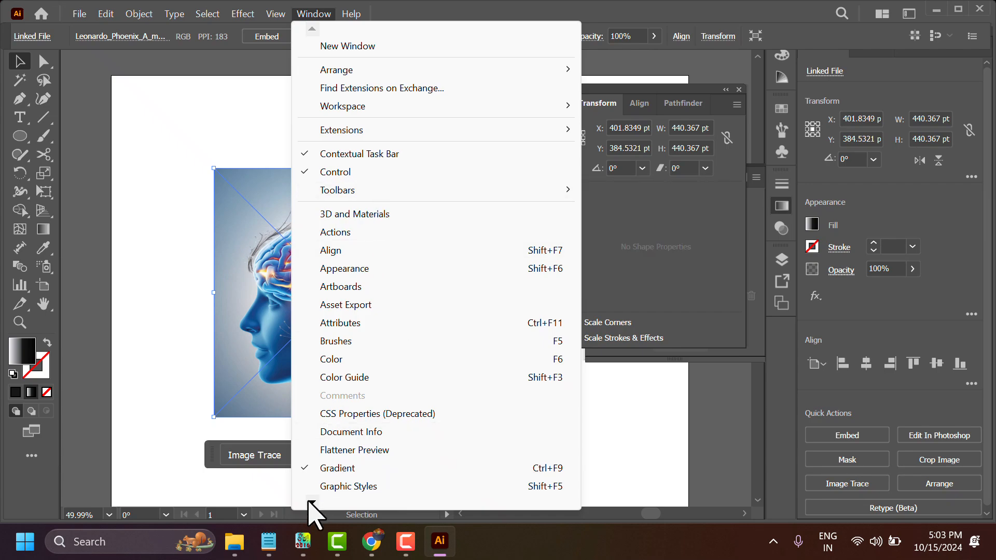
mouse_move(310, 502)
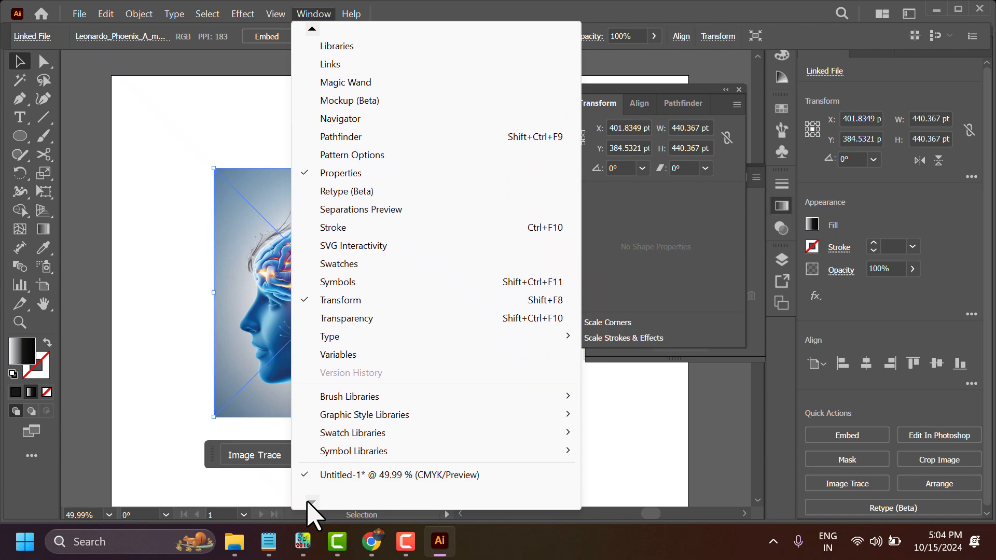
click(332, 154)
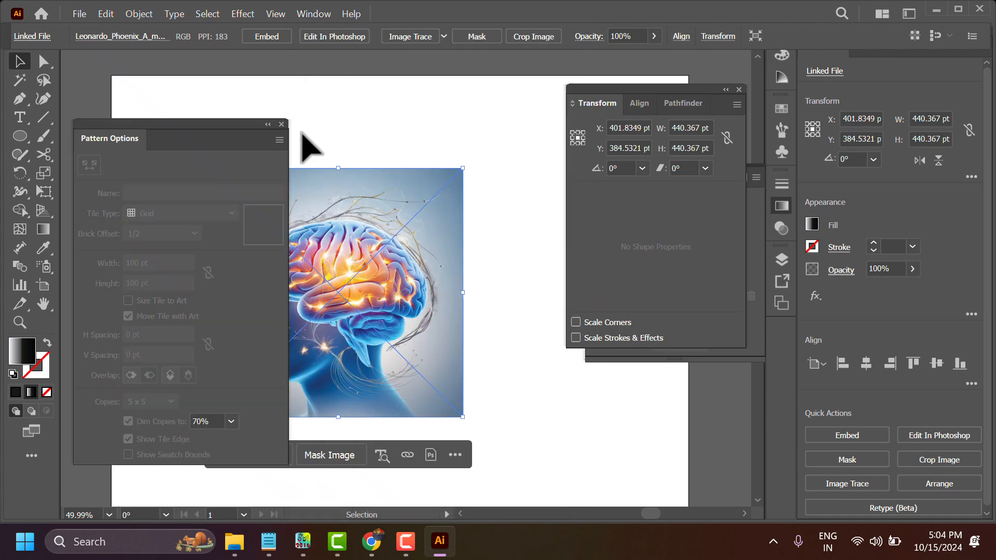
click(278, 127)
click(683, 103)
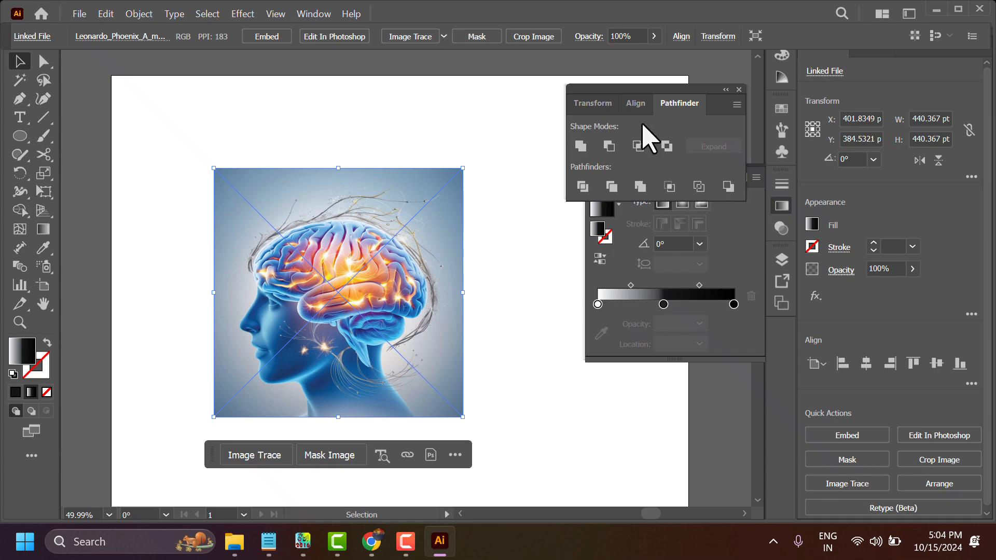
click(637, 106)
click(595, 108)
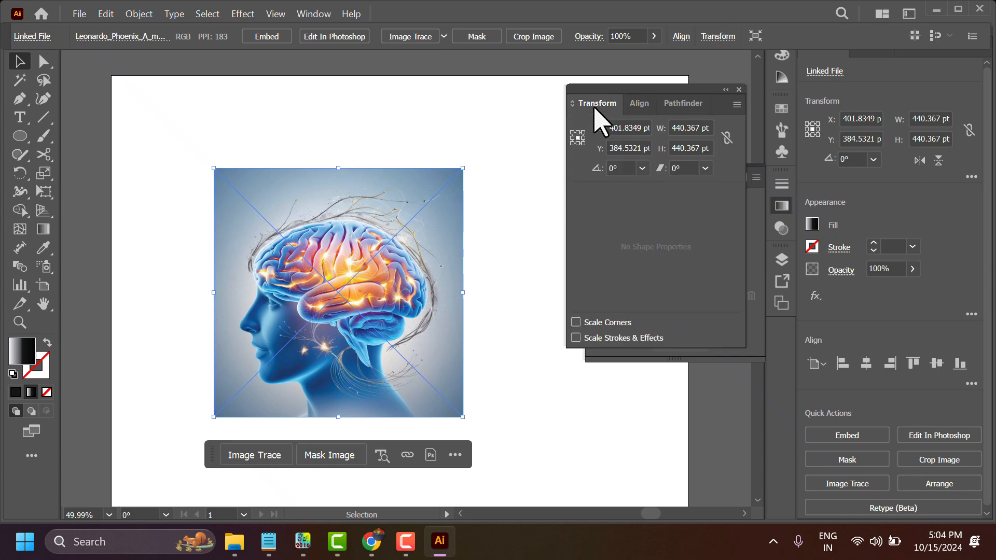
Step: Mask the placed brain image with a clipping mask and bring up the Pathfinder options
click(332, 459)
click(318, 16)
click(677, 103)
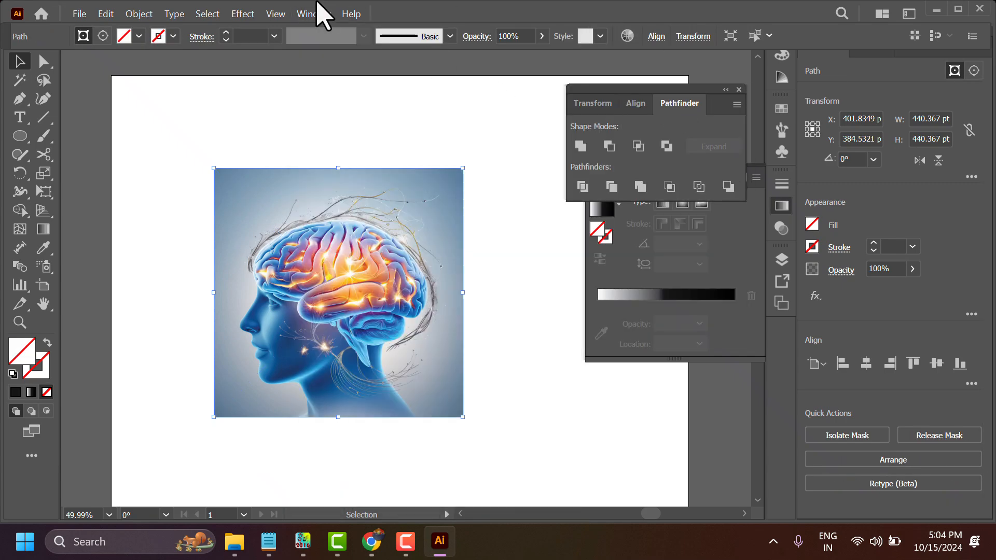
click(275, 14)
Step: Switch to Chrome and search Google for the highlighted video title "How to Turn an Image Into a Circle in Adobe InDesign"
click(378, 543)
click(380, 545)
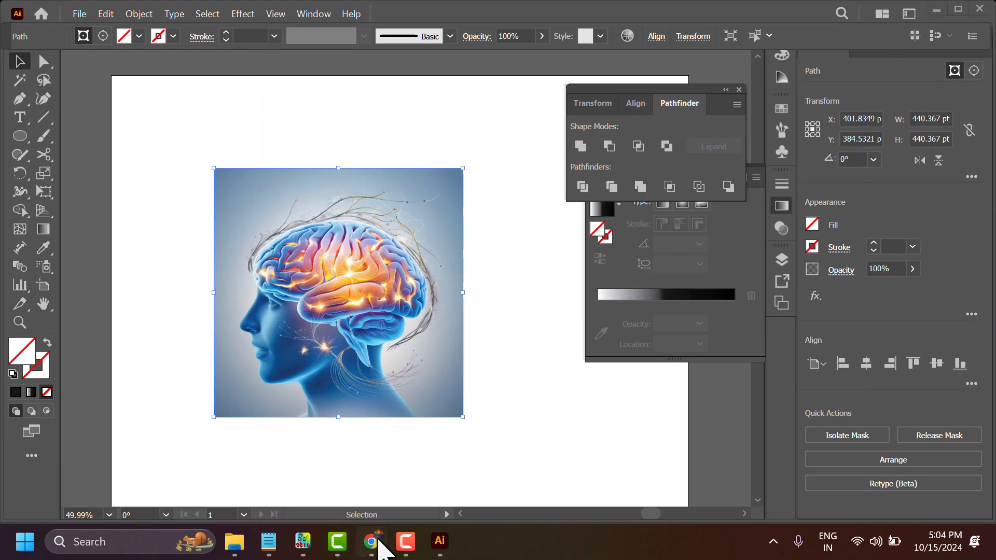
click(378, 543)
click(378, 543)
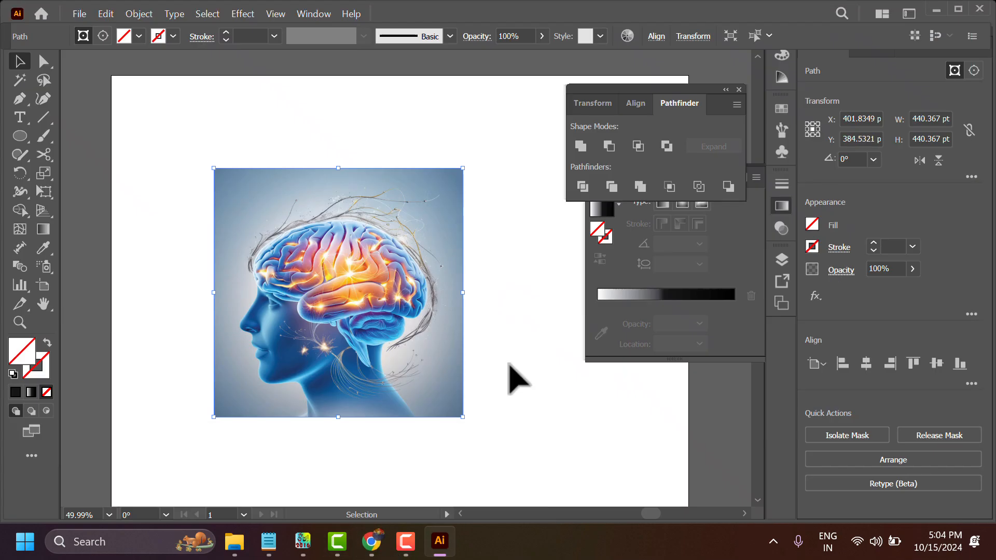
click(377, 541)
right_click(296, 506)
click(437, 357)
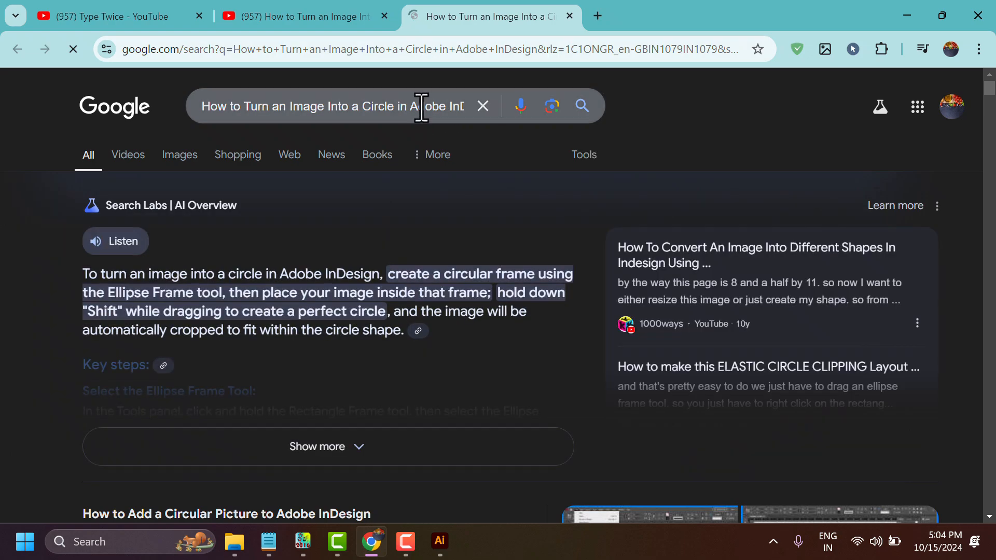
Step: Search for "How to Turn an Image Into a Circle in Adobe iluustrator" and open the video "How to Crop an Image Into a Circle in Illustrator"
drag(449, 108, 650, 156)
text(iluustrator)
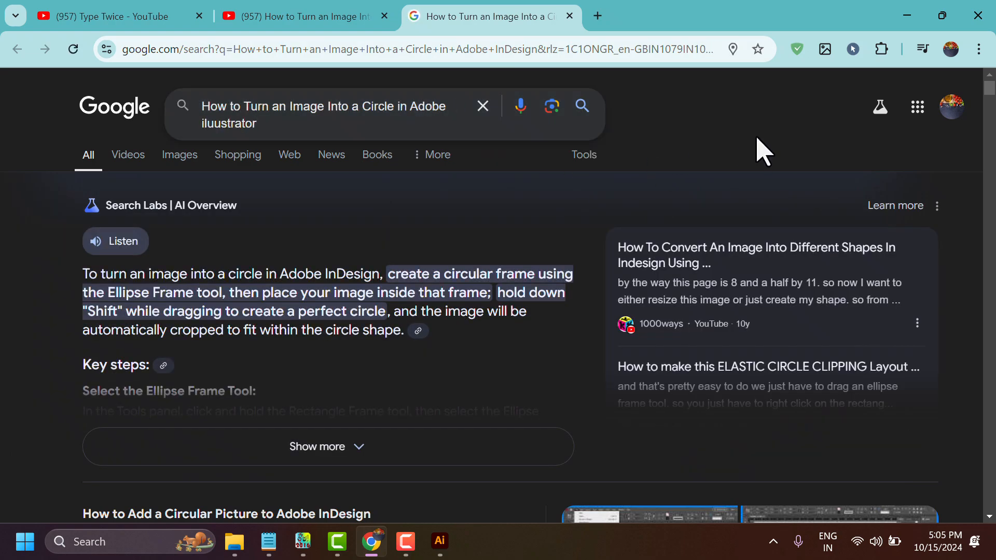
key(Return)
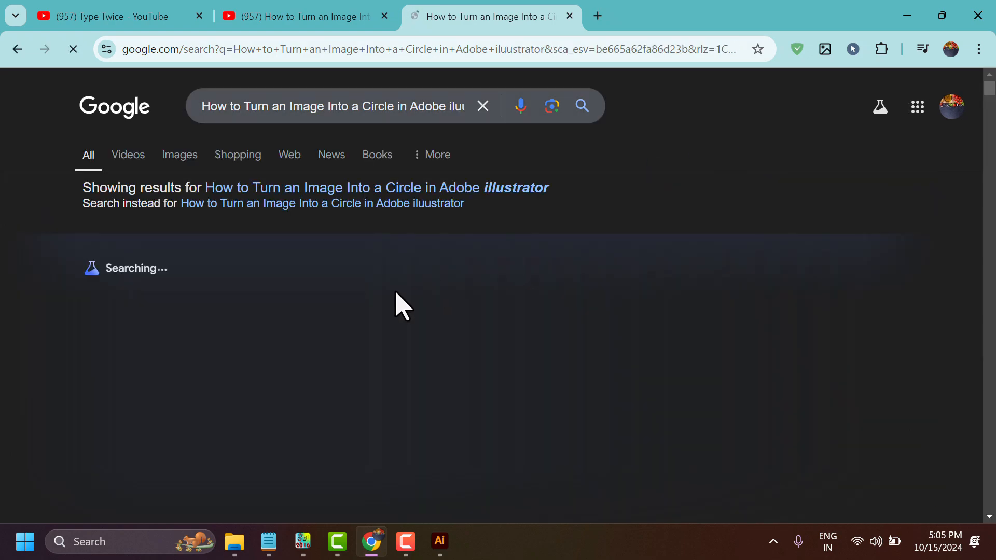
scroll(400, 306, down, 15)
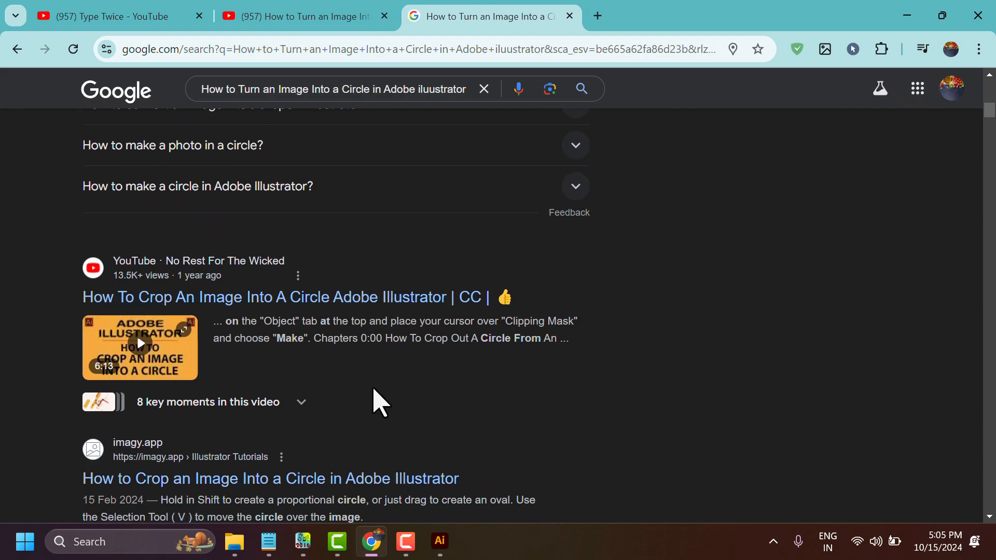
scroll(373, 399, down, 5)
click(137, 341)
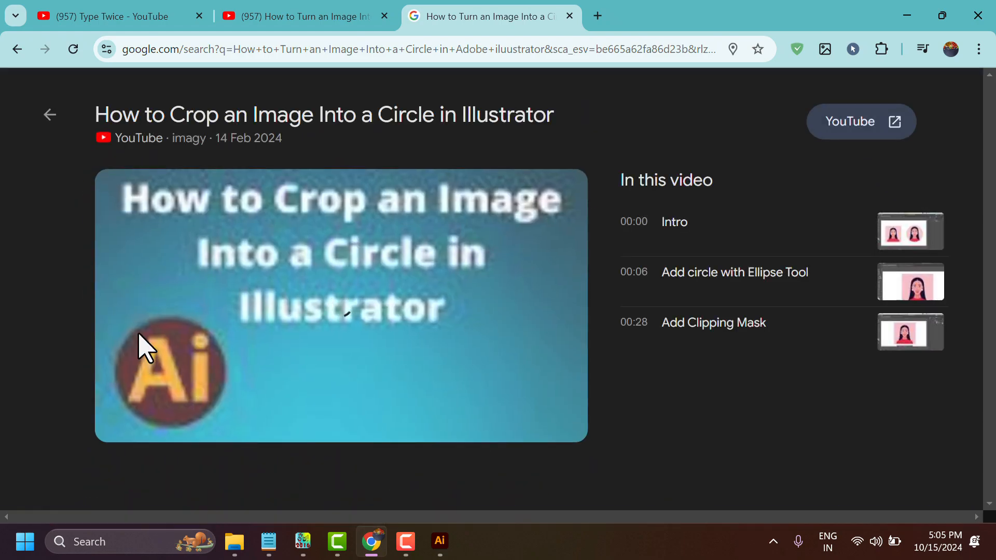
Step: Review the video's sections on adding a circle with the Ellipse Tool and making a clipping mask
click(188, 410)
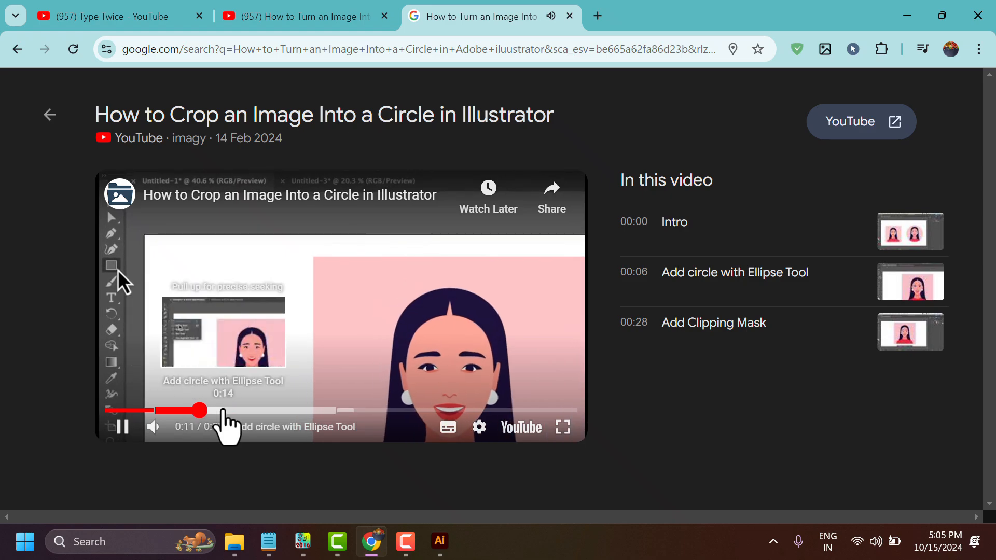
click(249, 410)
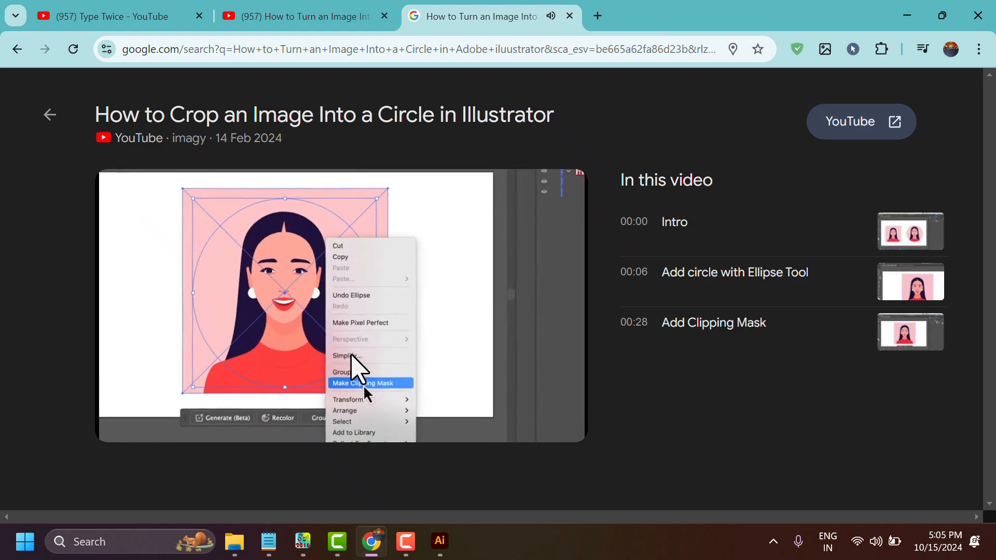
click(310, 324)
click(275, 410)
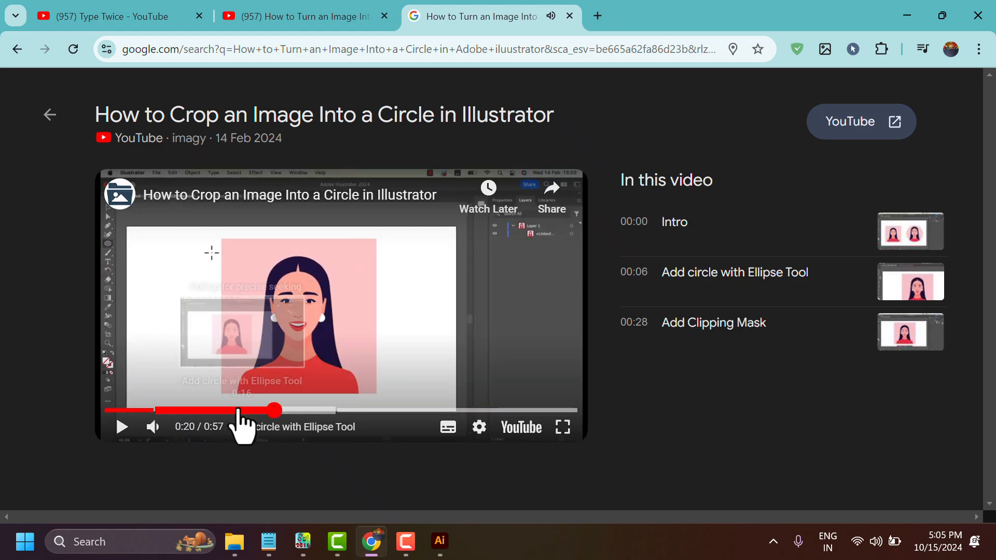
click(200, 410)
click(994, 557)
Step: Switch back to Illustrator and move the masked brain image up and left to about X 327.5 pt, Y 323 pt
click(439, 542)
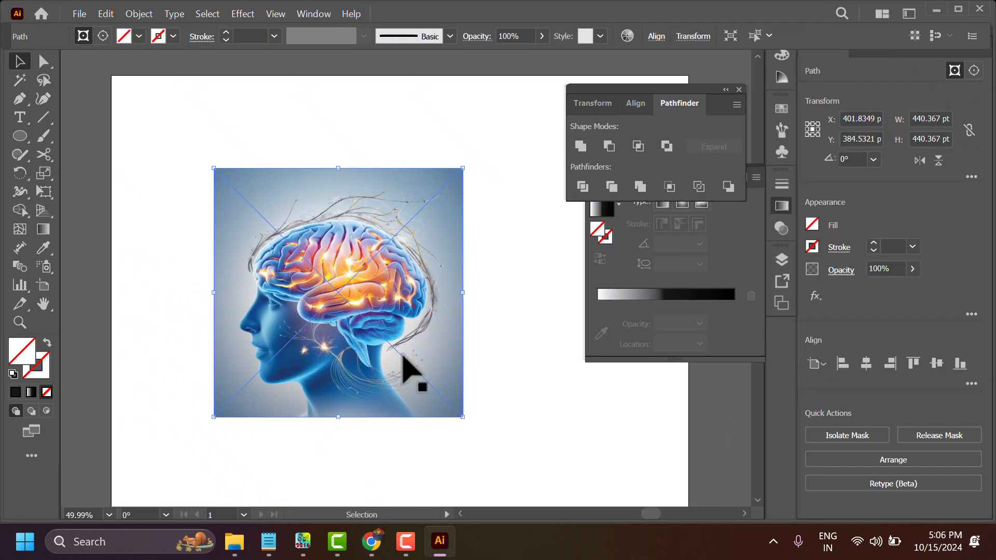
right_click(266, 210)
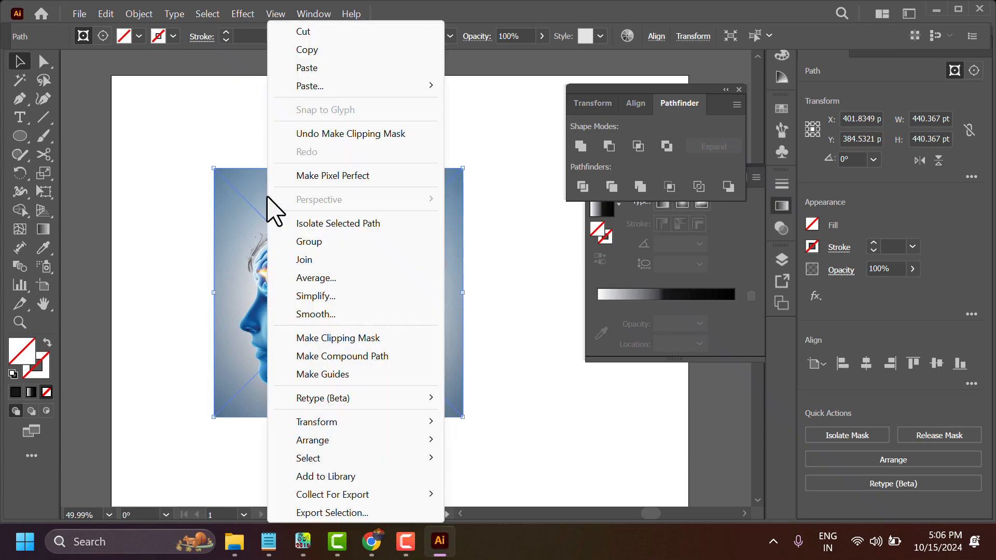
click(176, 263)
drag(347, 389, 305, 355)
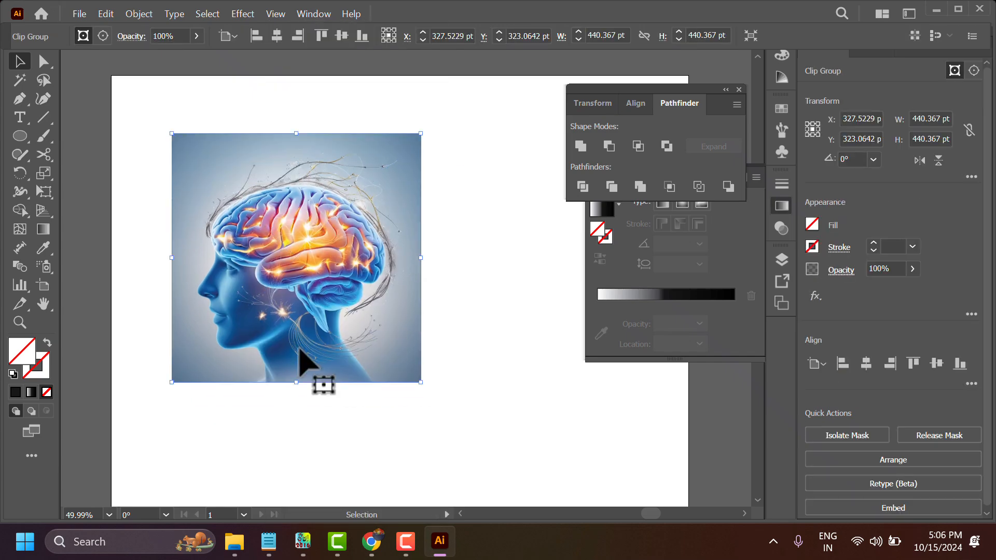
Step: Round all corners of the image's clipping mask to about 220 pt with Direct Selection, forming a circle
click(52, 71)
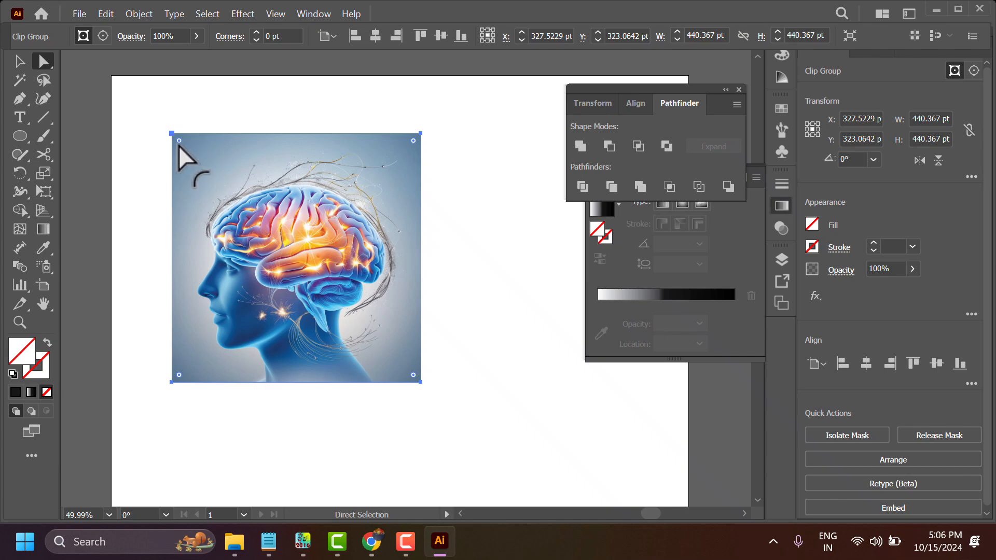
drag(185, 156, 297, 348)
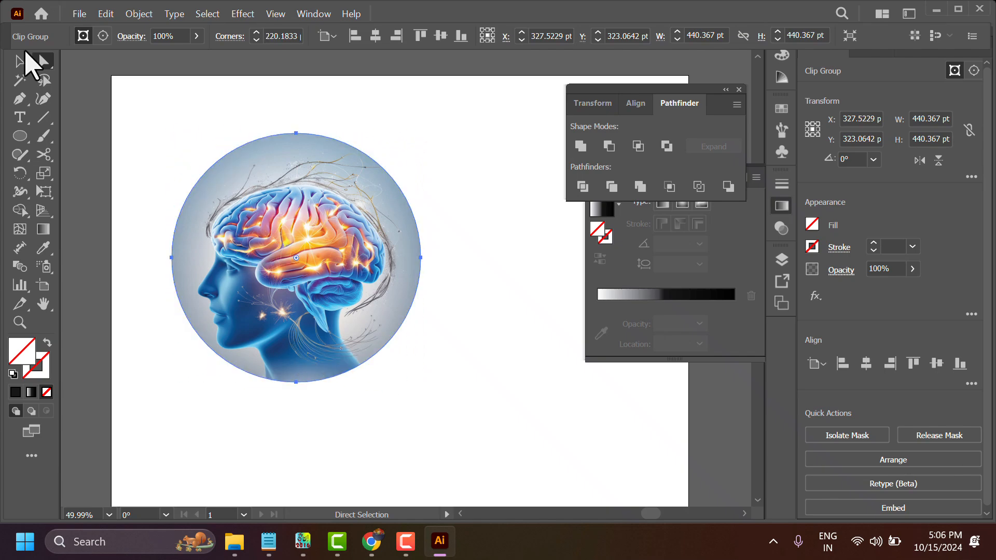
Step: Delete the circular brain image and its remaining mask path from the artboard
drag(184, 120, 433, 404)
key(Delete)
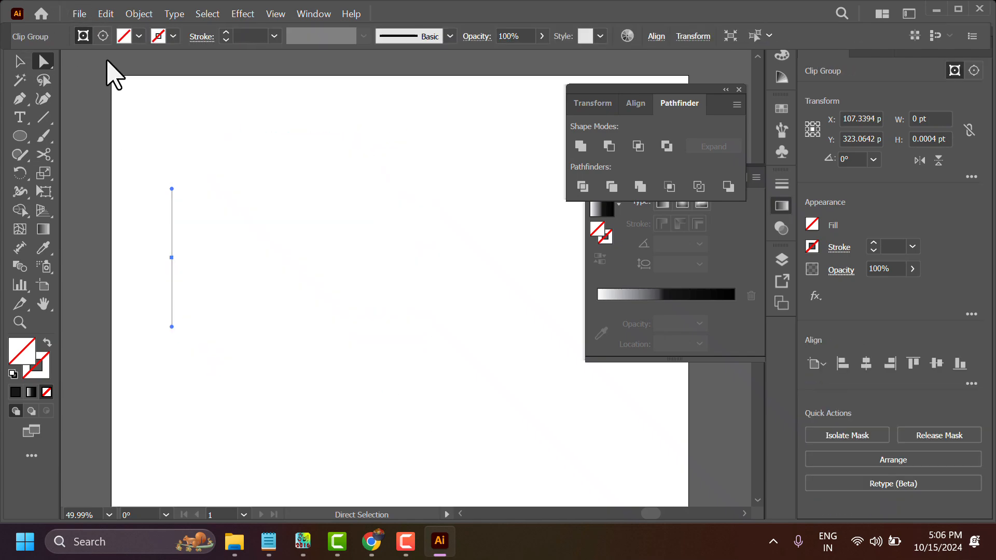
key(Delete)
Step: Open the Place dialog and browse the Desktop folder for an image to place
click(78, 15)
click(110, 323)
scroll(493, 249, down, 10)
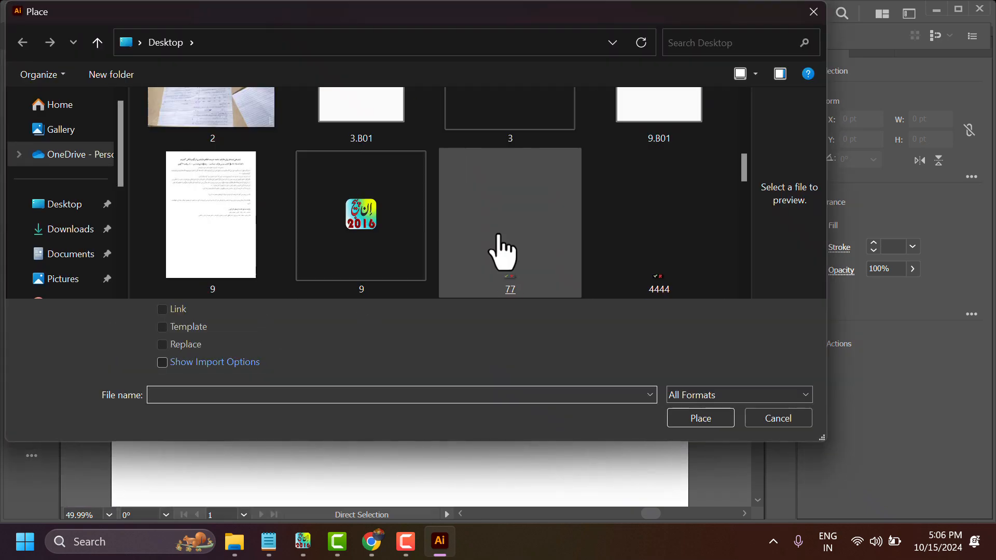
scroll(496, 249, up, 4)
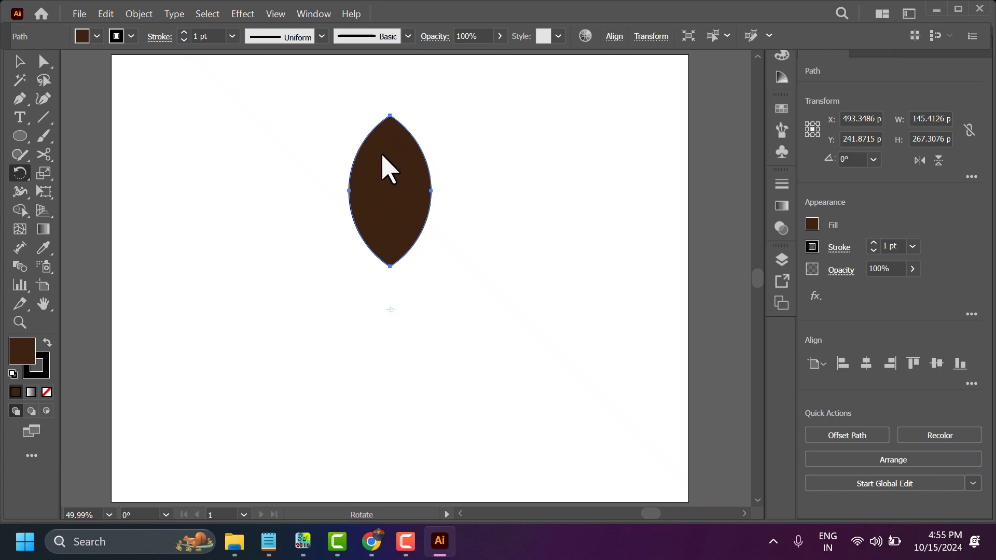
Step: Try rotating the brown leaf shape freehand by about 0.8° and by 20° about its centre, and undo the 20° rotation
drag(384, 156, 386, 223)
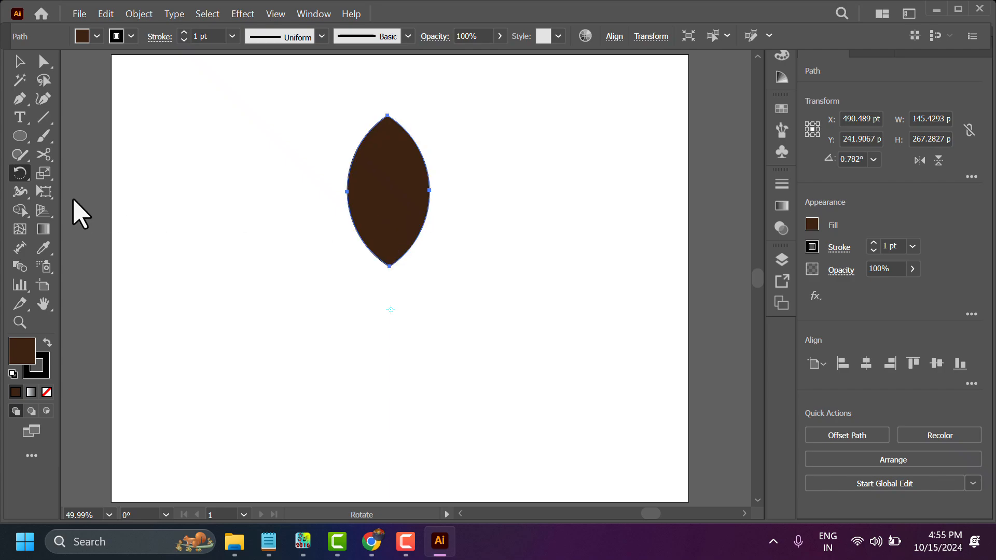
double_click(21, 175)
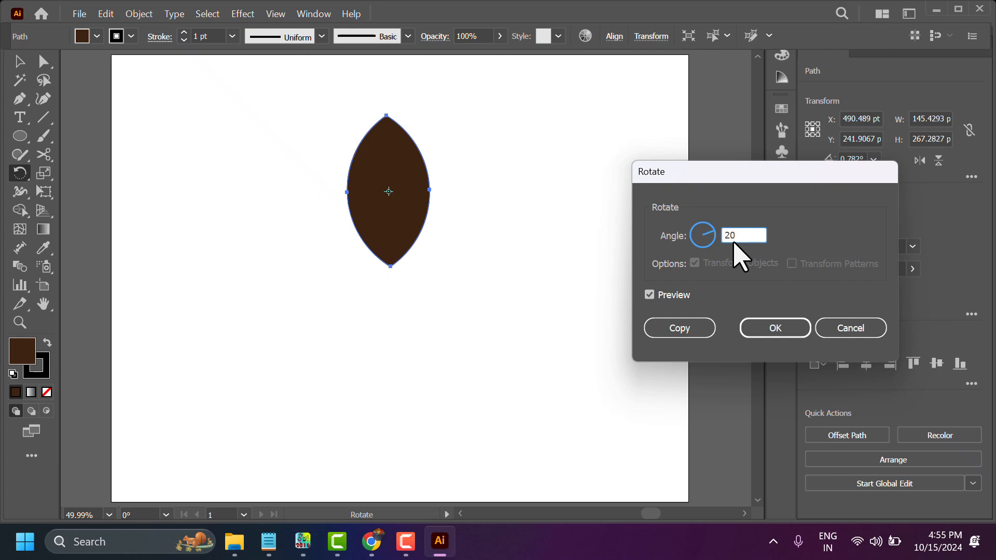
click(775, 329)
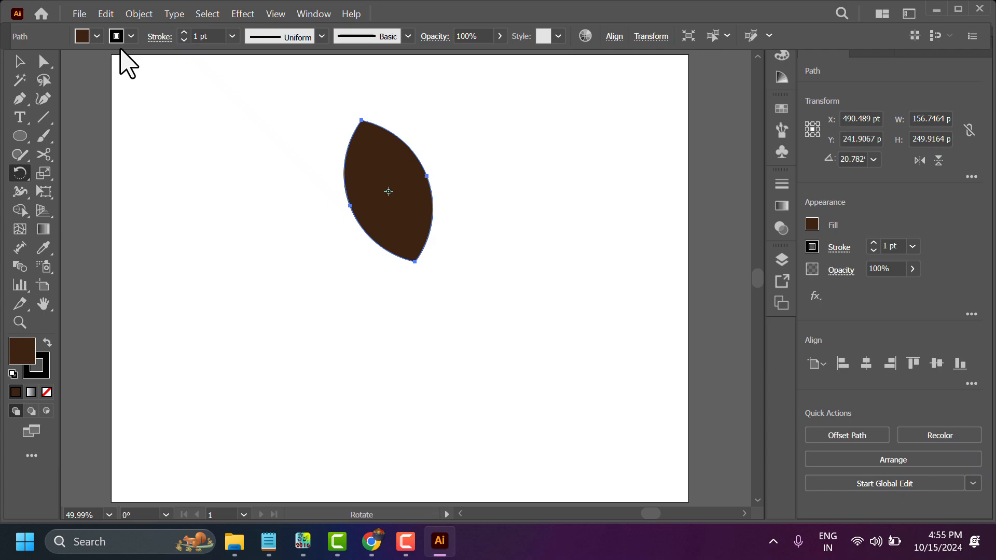
key(ctrl+z)
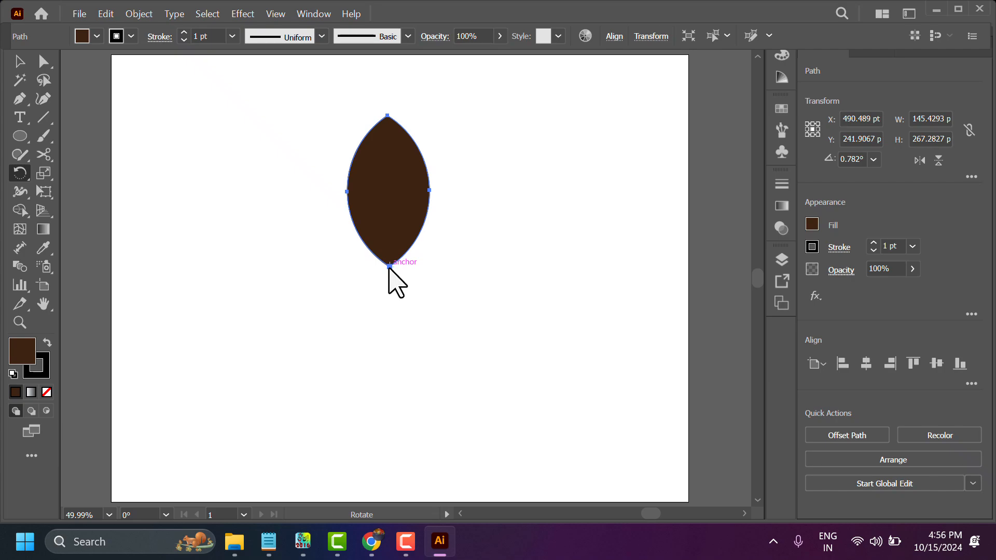
Step: Try a copy of the leaf rotated 360/10 degrees about its centre, and undo that copy
key(Return)
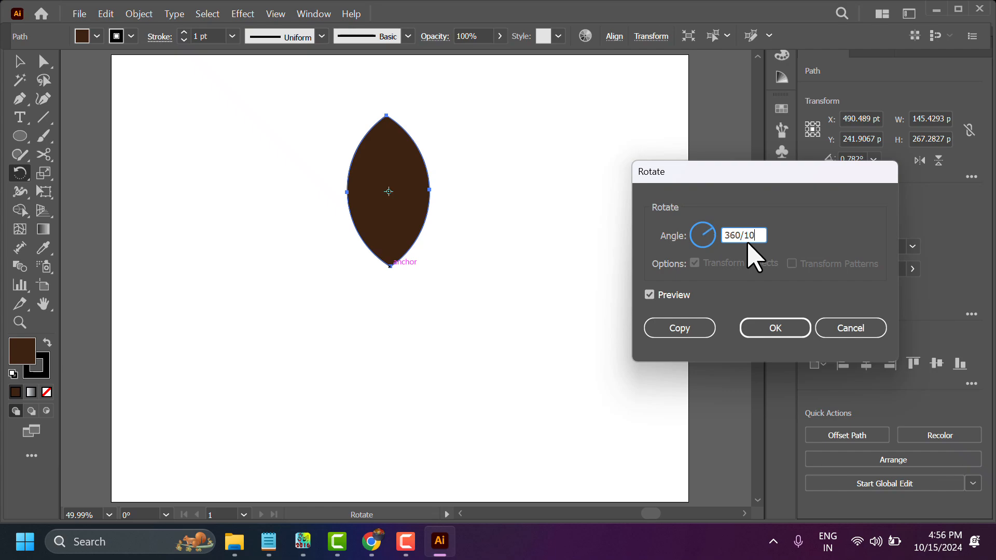
click(677, 328)
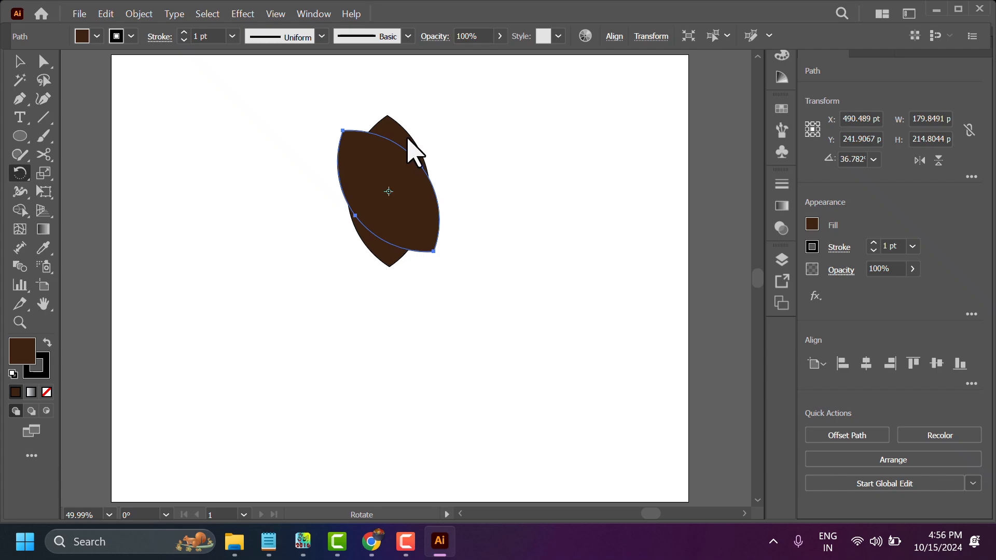
click(20, 62)
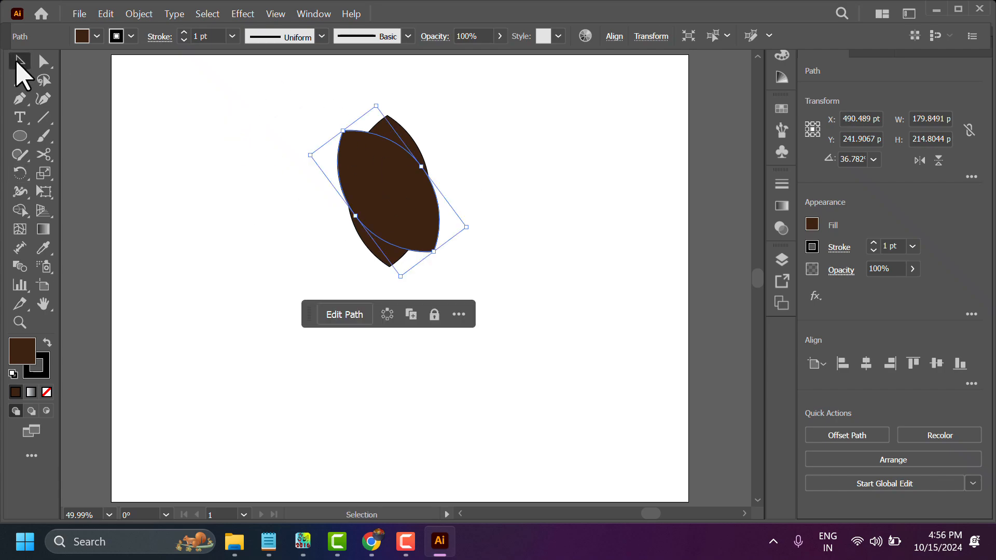
click(261, 206)
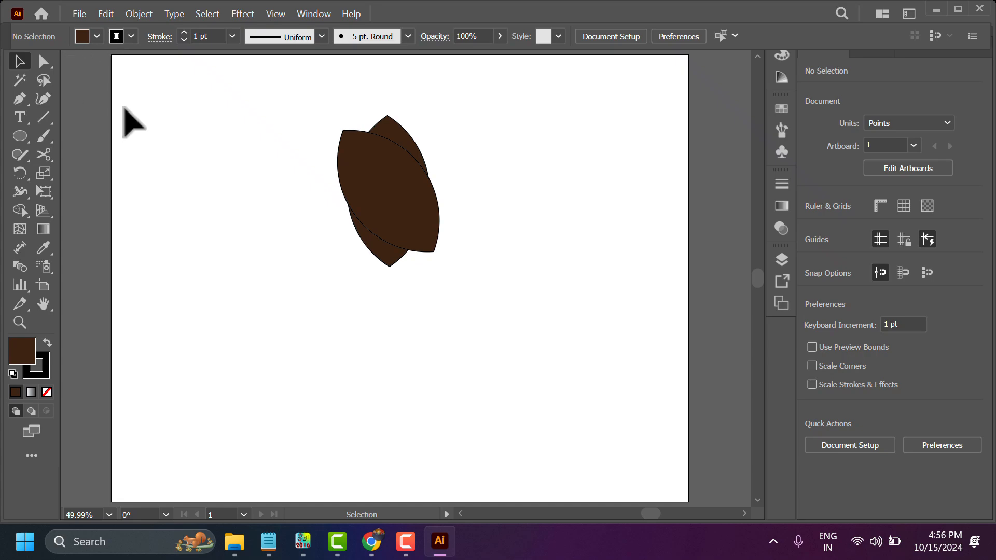
key(ctrl+z)
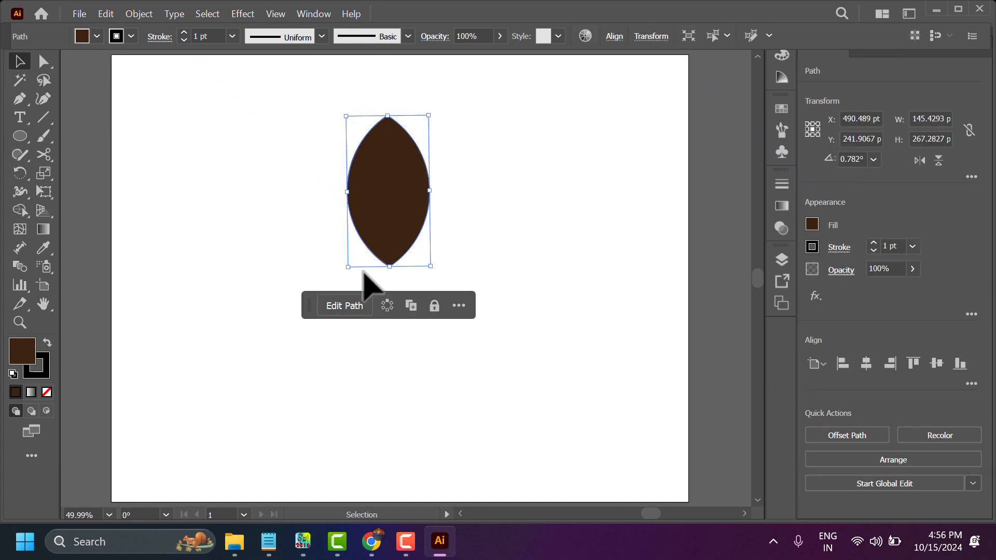
Step: Create one copy of the leaf rotated 10° about its centre with the Rotate tool
click(20, 173)
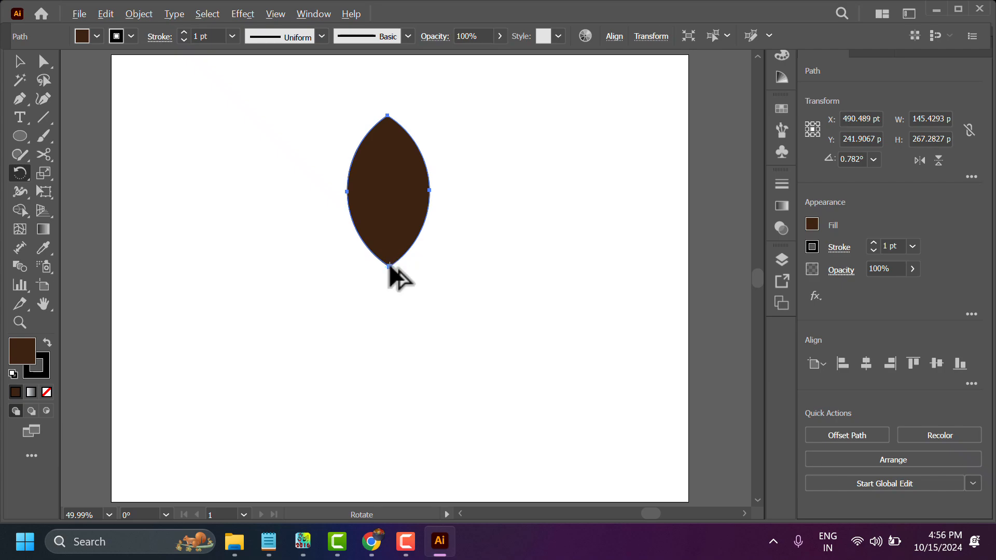
alt+click(389, 265)
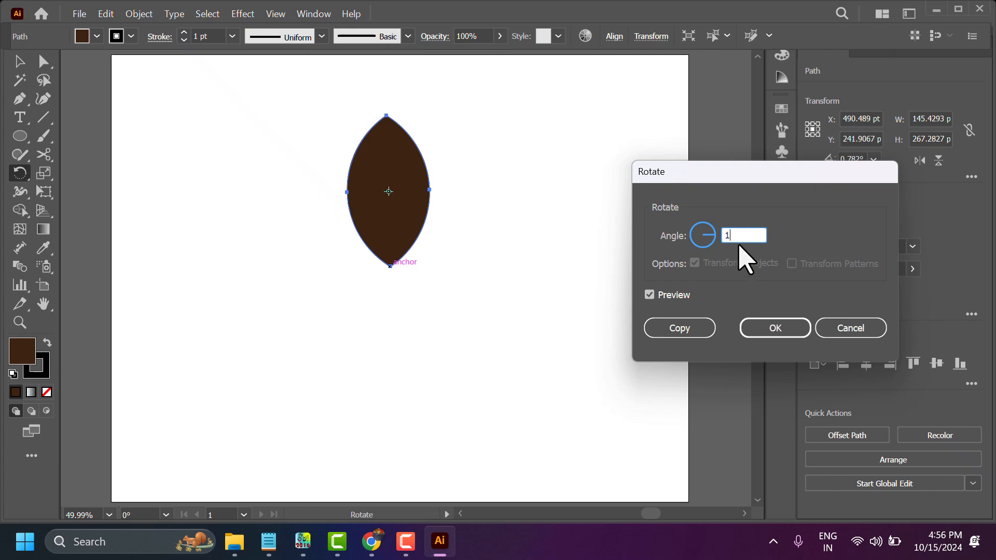
click(683, 328)
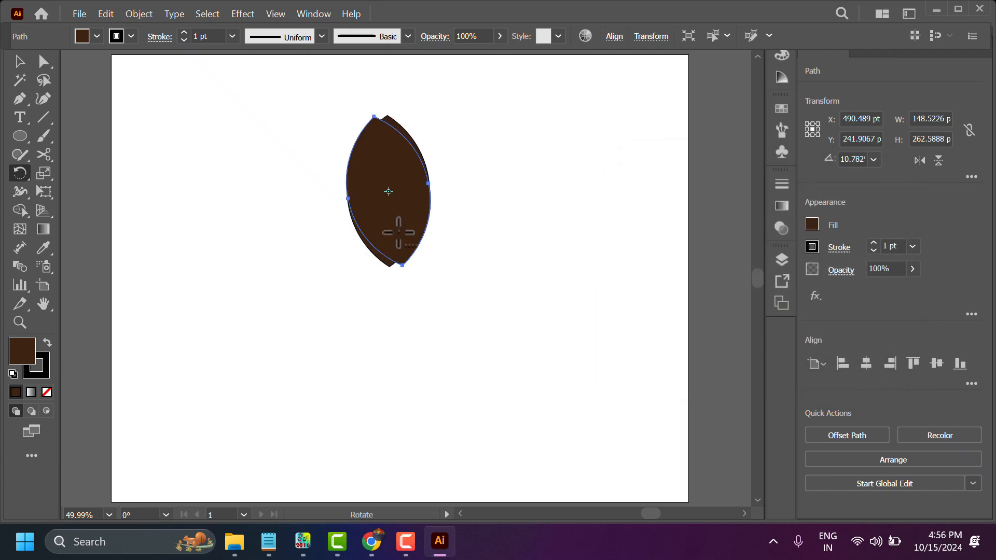
Step: Repeat the 10° rotated copy about the leaf's centre until the copies form a full rosette
key(ctrl)
key(ctrl+d)
key(ctrl+d)
key(ctrl+d)
key(ctrl+d)
key(ctrl+d)
key(ctrl+d)
key(ctrl+d)
key(ctrl+d)
key(ctrl+d)
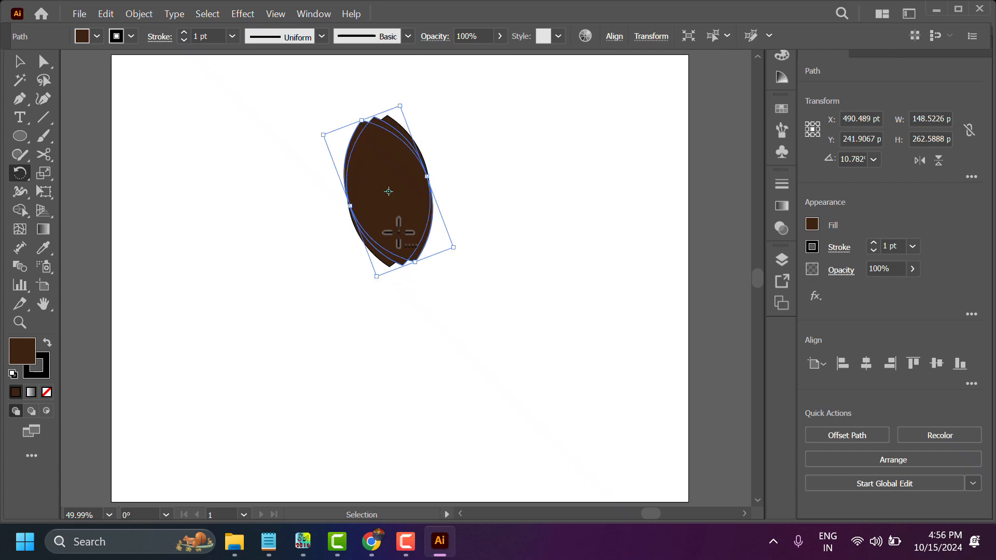
key(ctrl+d)
key(ctrl+d)
key(ctrl+d)
key(ctrl+d)
key(ctrl+d)
key(ctrl+d)
key(ctrl+d)
key(ctrl+d)
key(ctrl+d)
key(ctrl+d)
key(ctrl+d)
key(ctrl+d)
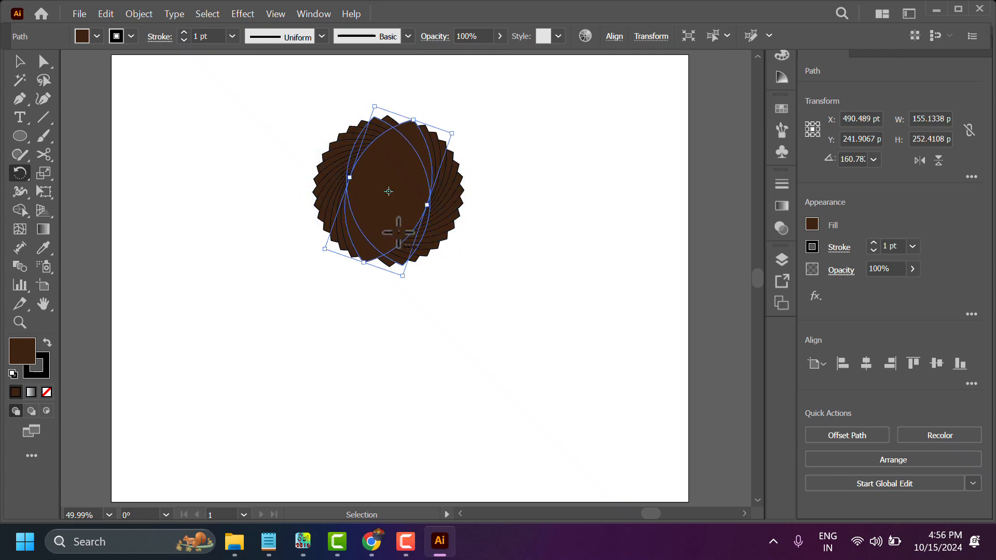
key(ctrl+d)
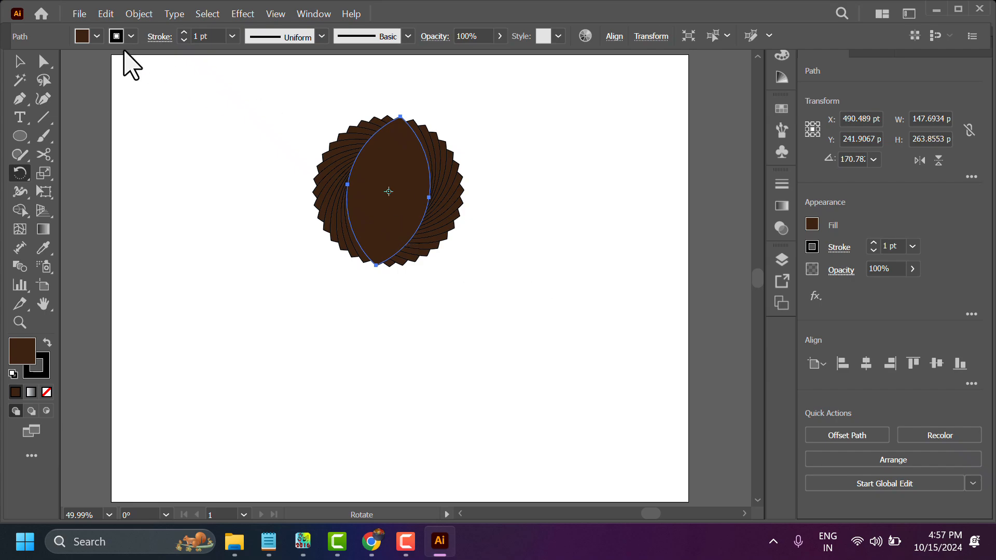
Step: Select all the leaf copies and enlarge the rosette to about 735 × 680 pt
click(19, 61)
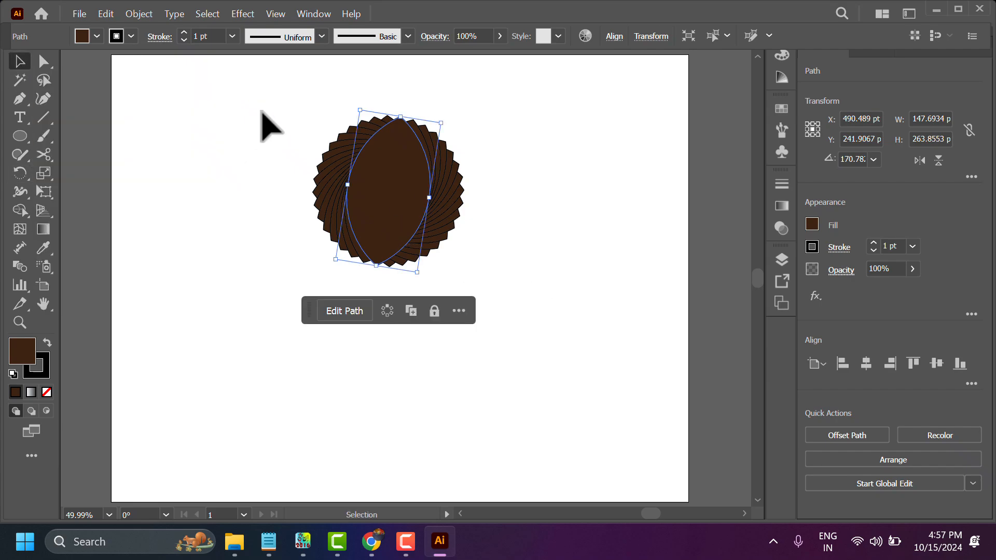
drag(262, 107, 553, 332)
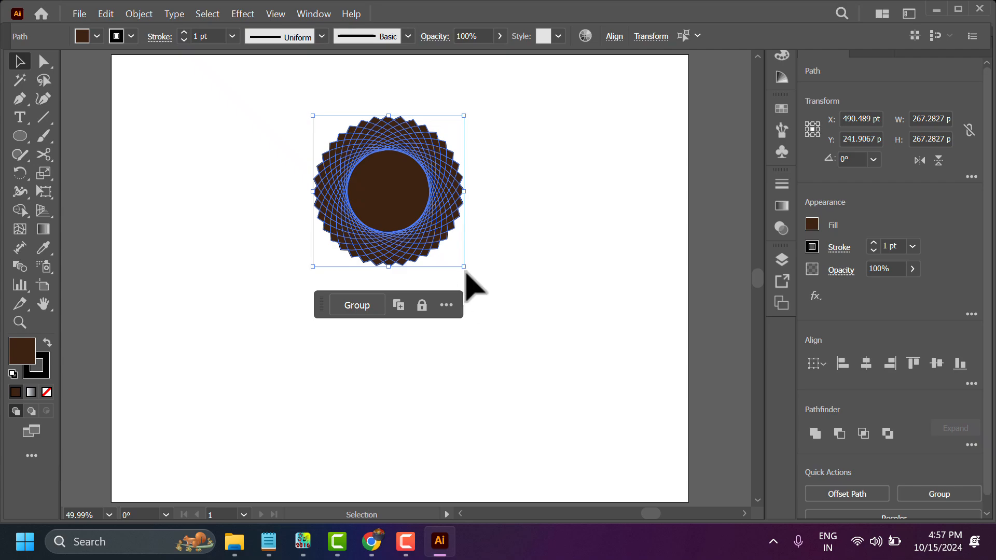
drag(464, 266, 649, 468)
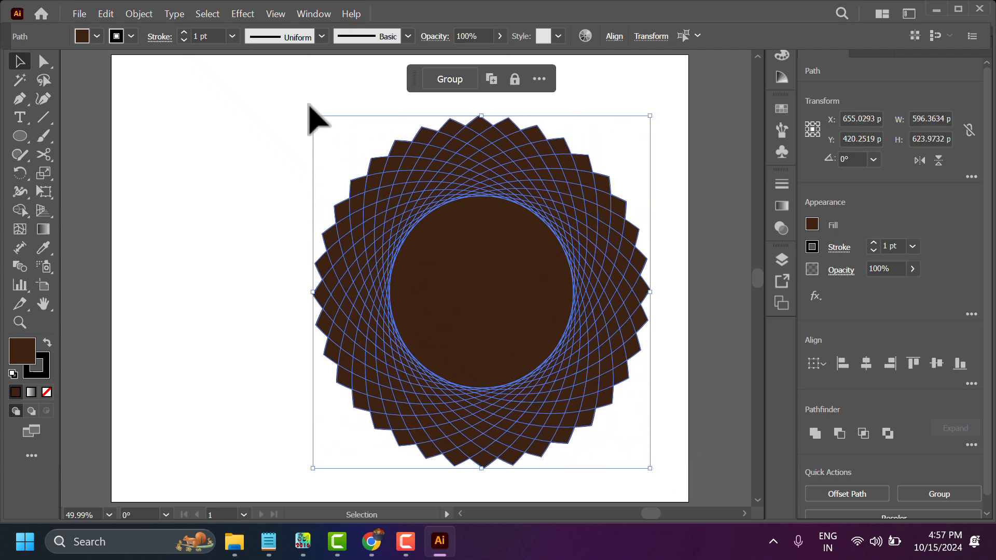
drag(313, 116, 234, 85)
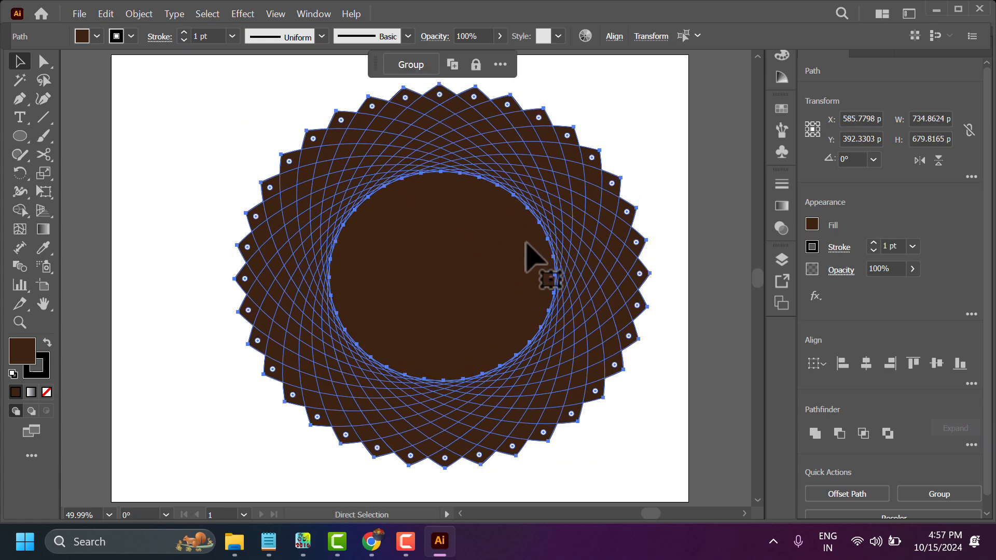
Step: Undo the rosette's enlargement, all the rotated copies and the leaf's slight tilt, back to the single upright leaf
key(ctrl+z)
key(ctrl+z)
key(ctrl+z)
key(ctrl+z)
key(ctrl+z)
key(ctrl+z)
key(ctrl+z)
key(ctrl+z)
key(ctrl+z)
key(ctrl+z)
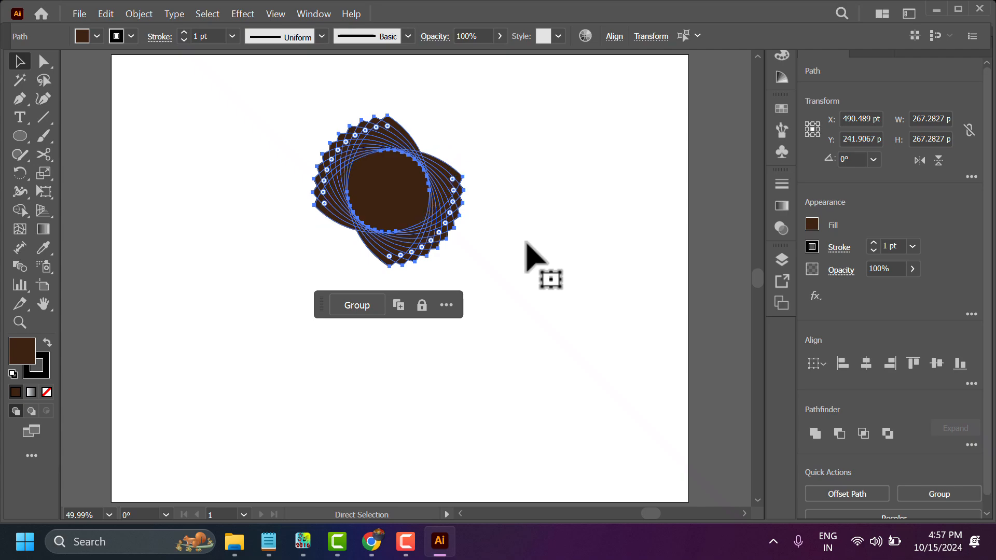
key(ctrl+z)
key(ctrl+z)
key(ctrl+z)
key(ctrl+z)
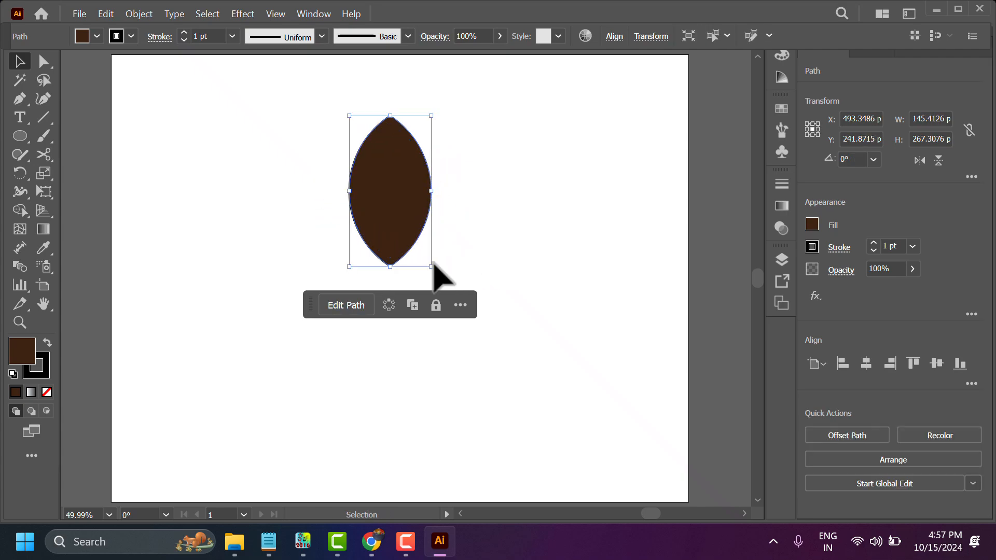
Step: Enlarge the leaf to about 224 × 412 pt and add a copy rotated 10° about its bottom tip with the Rotate tool
drag(430, 266, 413, 229)
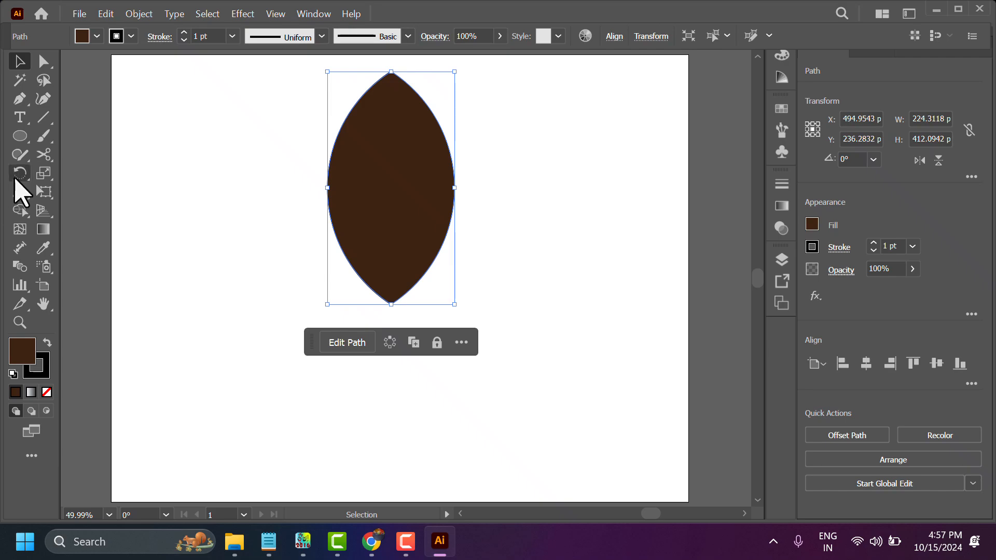
click(14, 177)
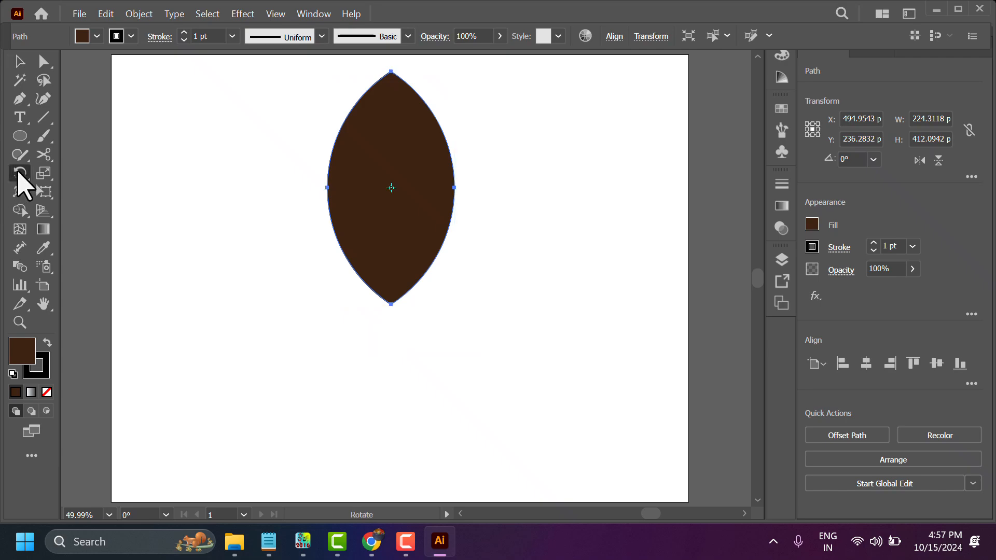
alt+click(391, 305)
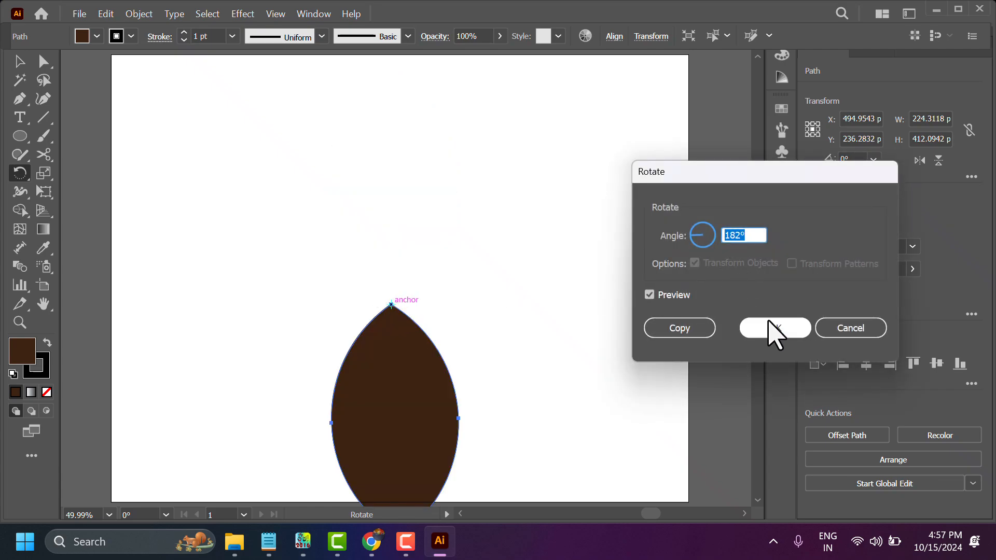
click(854, 331)
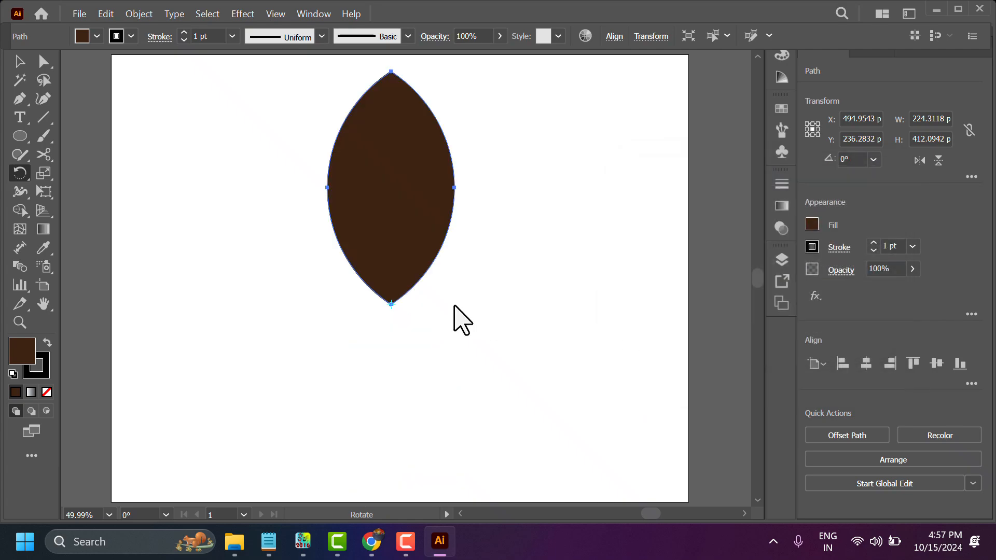
alt+click(391, 305)
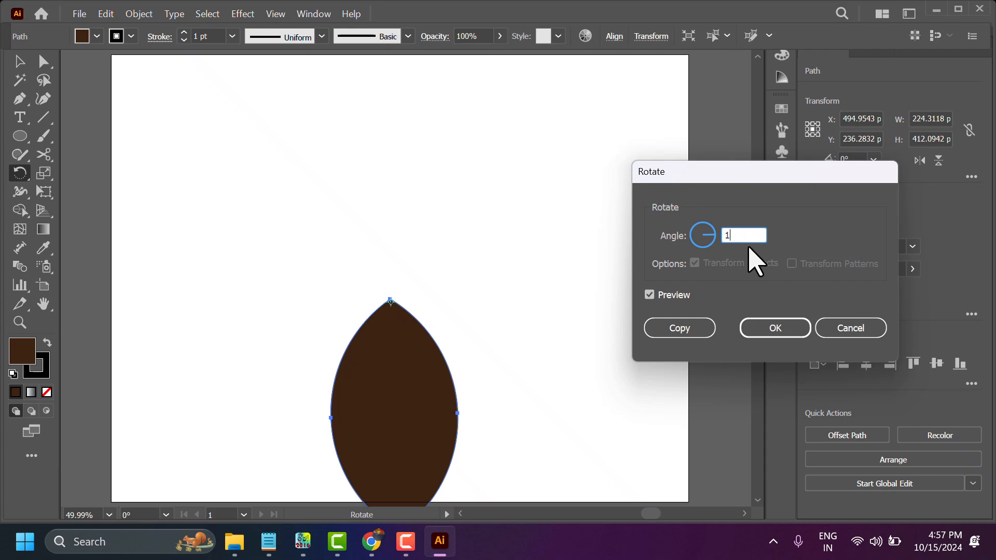
click(683, 330)
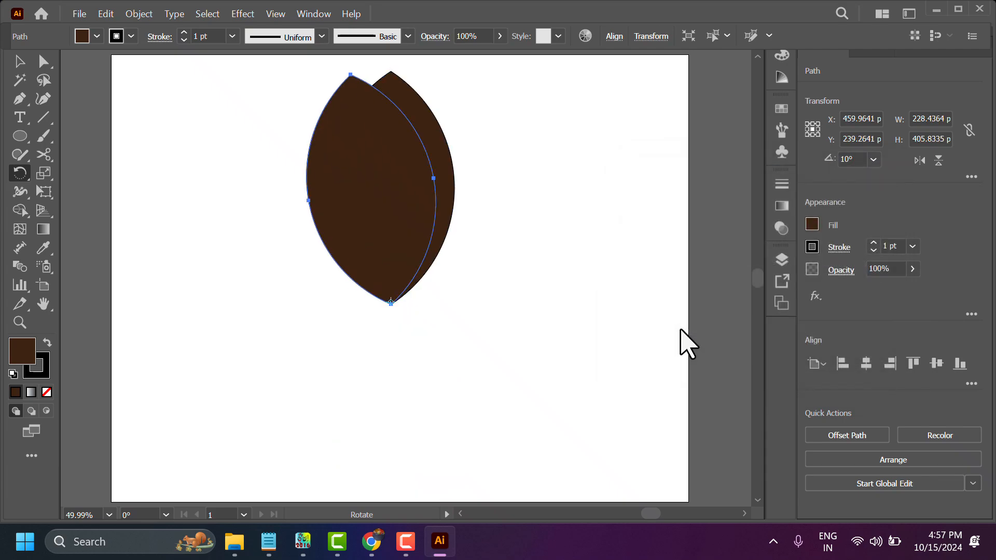
Step: Repeat the 10° rotated copy about the leaf's bottom tip up to 350° to close a full flower, without an extra overlapping copy
key(ctrl)
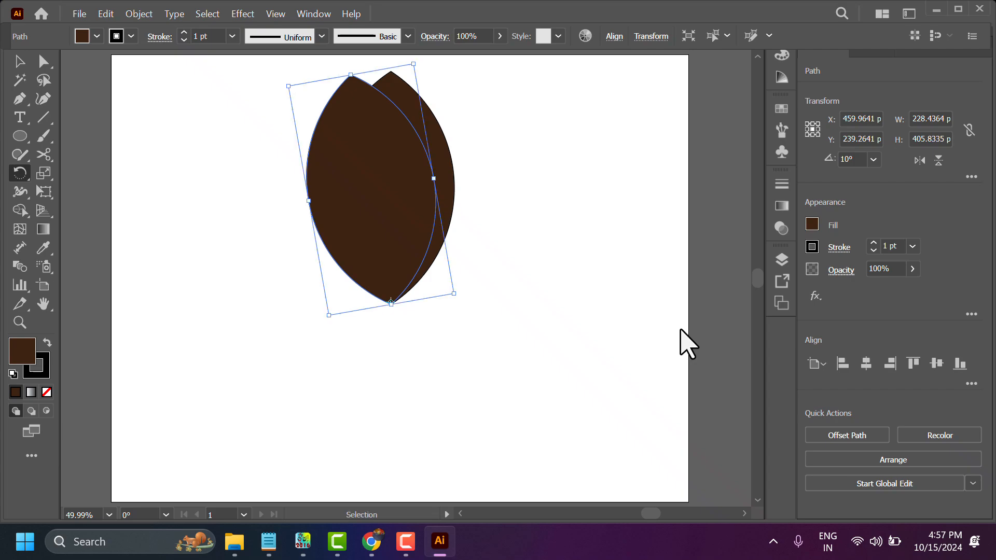
key(ctrl+d)
key(ctrl+d)
key(ctrl+d)
key(ctrl+d)
key(ctrl+d)
key(ctrl+d)
key(ctrl+d)
key(ctrl+d)
key(ctrl+d)
key(ctrl+d)
key(ctrl+d)
key(ctrl+d)
key(ctrl+d)
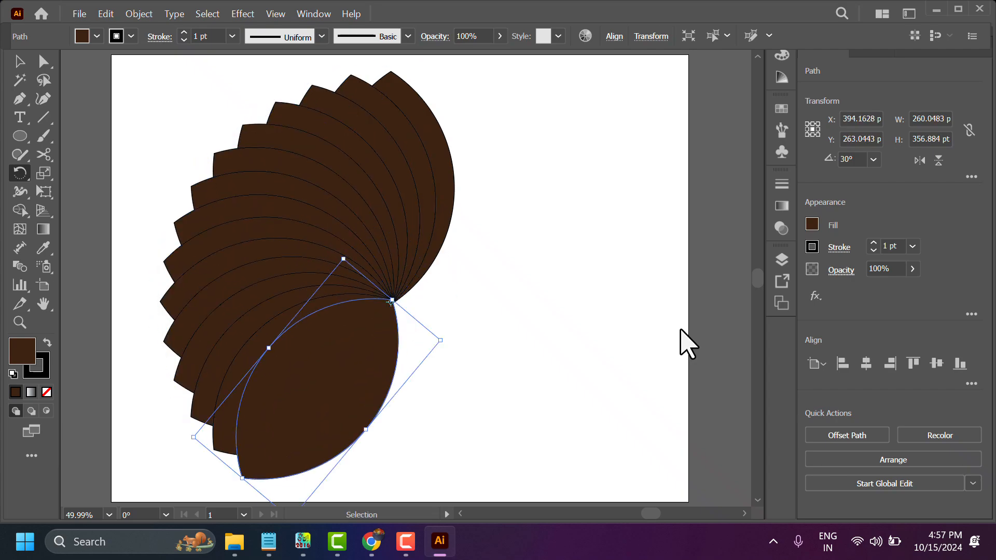
key(ctrl+d)
key(ctrl+d)
key(ctrl+d)
key(ctrl+d)
key(ctrl+d)
key(ctrl+d)
key(ctrl+d)
key(ctrl+d)
key(ctrl+d)
key(ctrl+d)
key(ctrl+d)
key(ctrl+d)
key(ctrl+d)
key(ctrl+d)
key(ctrl+d)
key(ctrl+d)
key(ctrl+d)
key(ctrl+d)
key(ctrl+d)
key(ctrl+d)
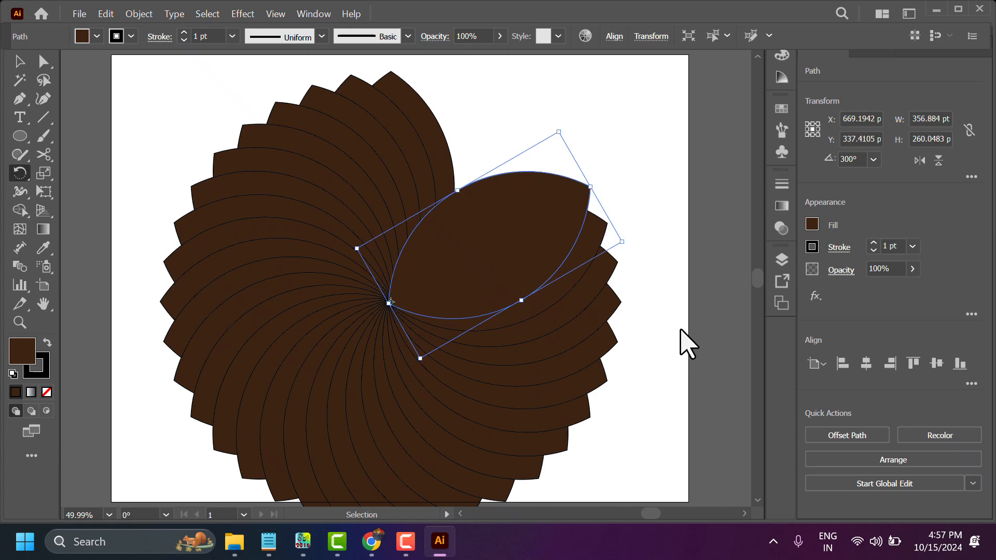
key(ctrl+d)
key(ctrl+d)
key(ctrl+d)
key(ctrl+d)
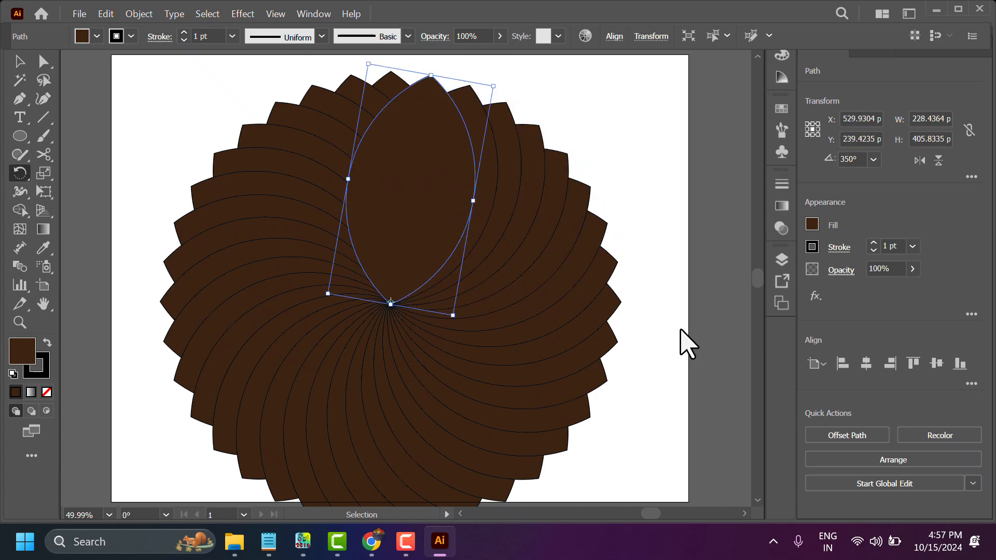
key(ctrl+d)
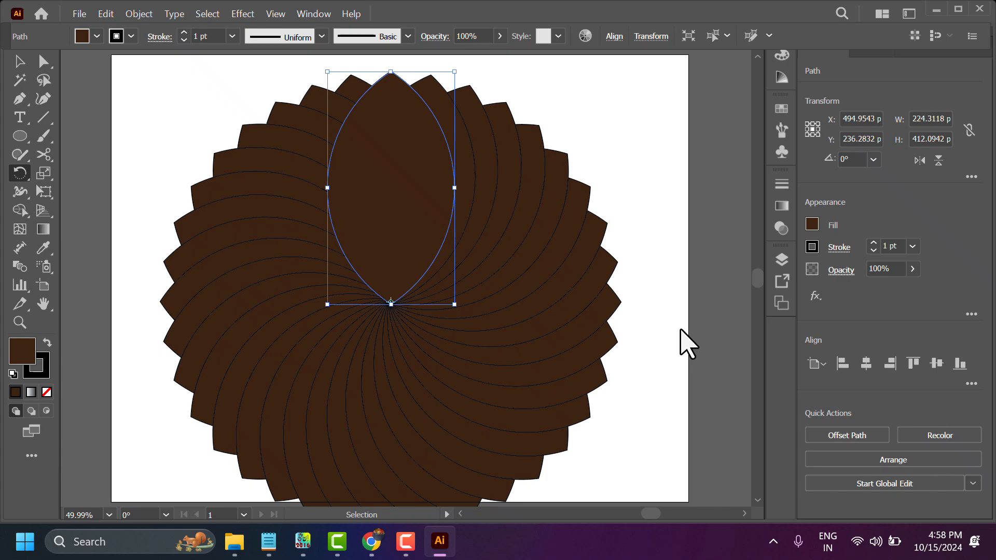
key(ctrl+d)
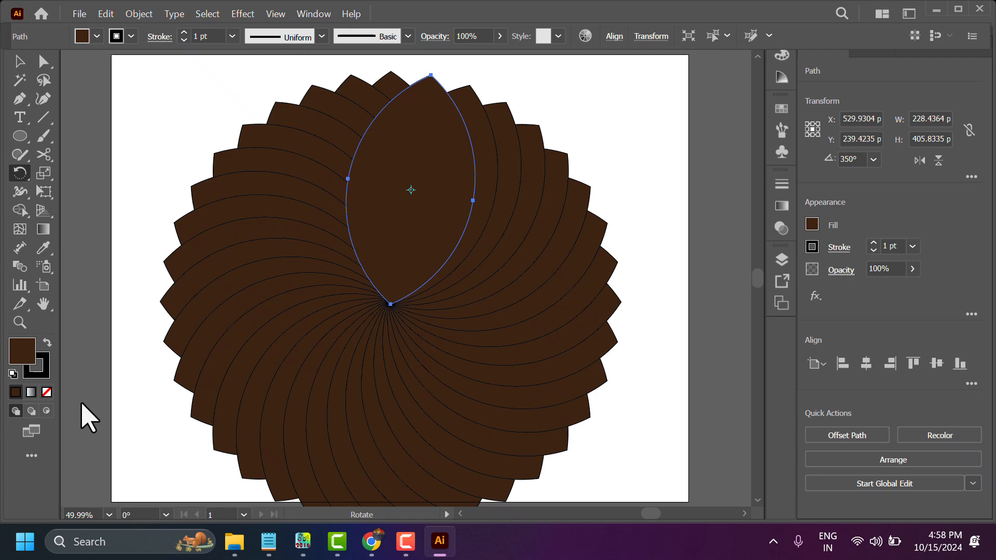
Step: Remove the fill from the selected last leaf copy and deselect it
click(46, 392)
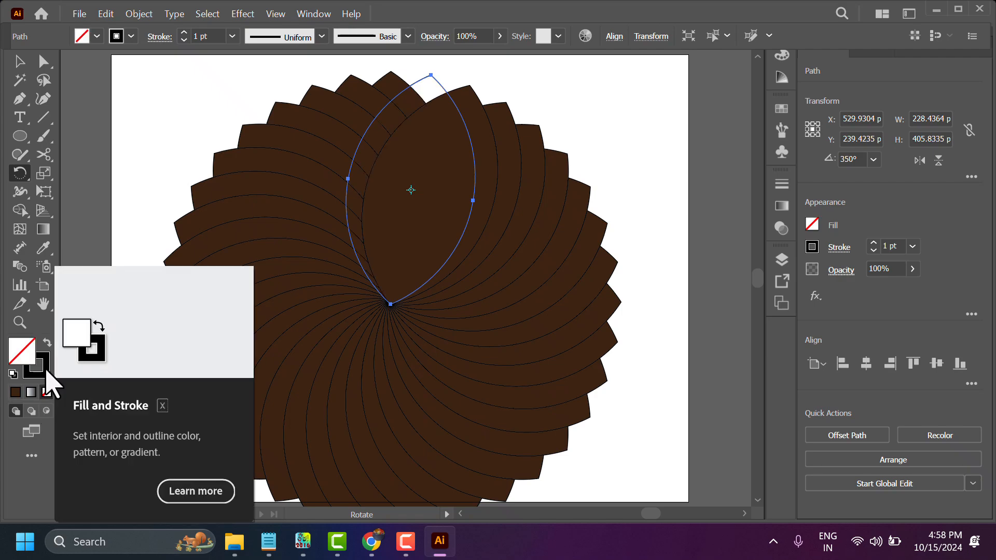
click(20, 62)
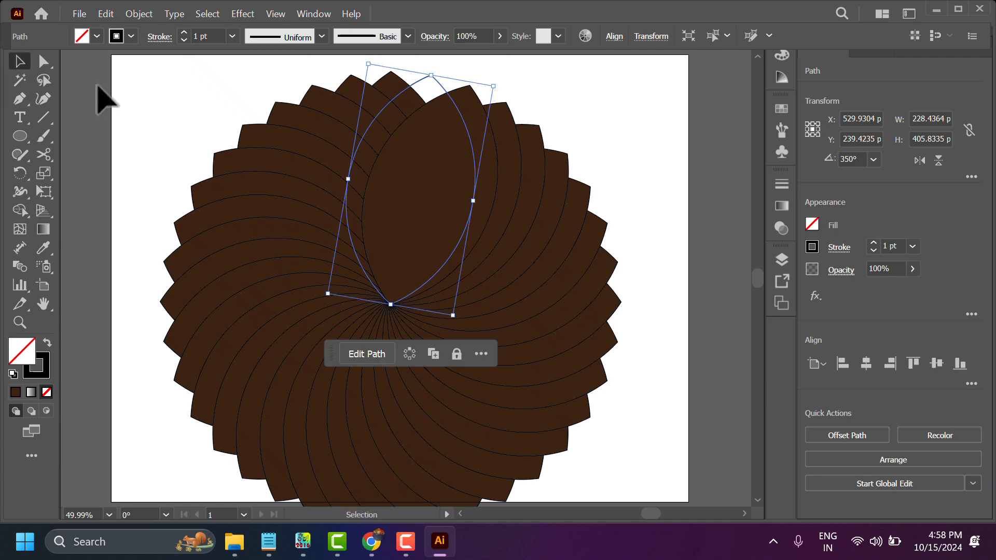
click(149, 86)
Step: Select all the leaf copies and shrink the flower to about 597 × 562 pt
scroll(654, 511, down, 2)
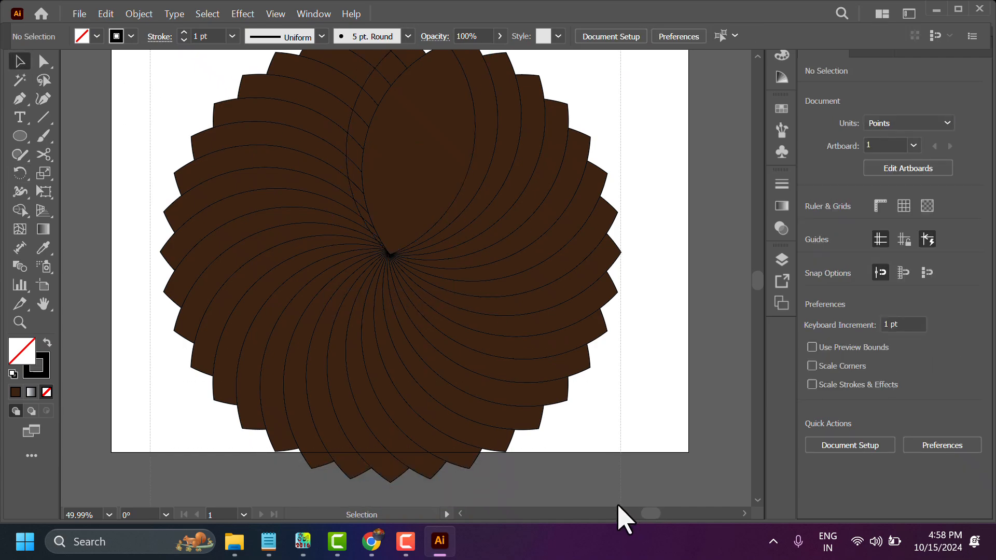
key(ctrl+a)
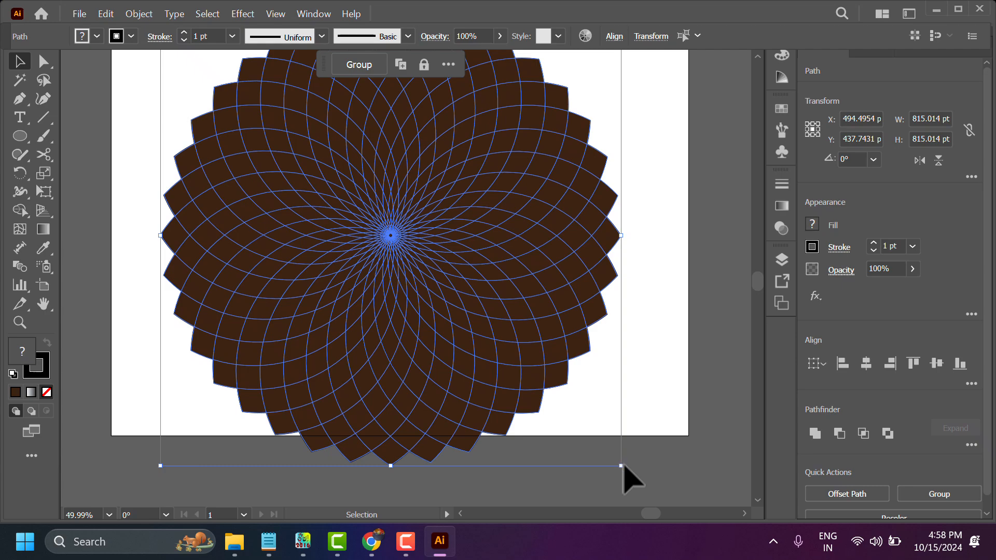
drag(622, 467, 498, 323)
scroll(548, 366, up, 2)
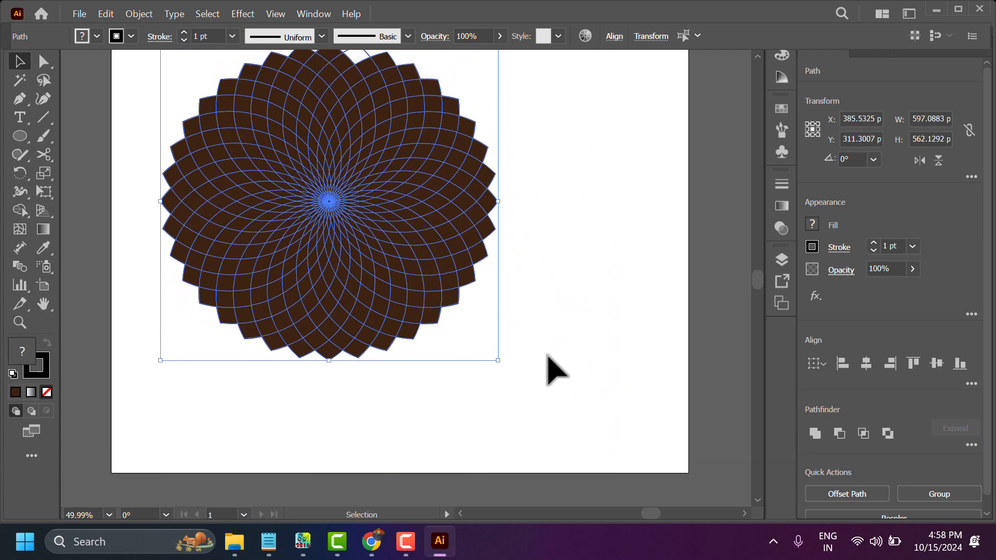
scroll(544, 357, up, 1)
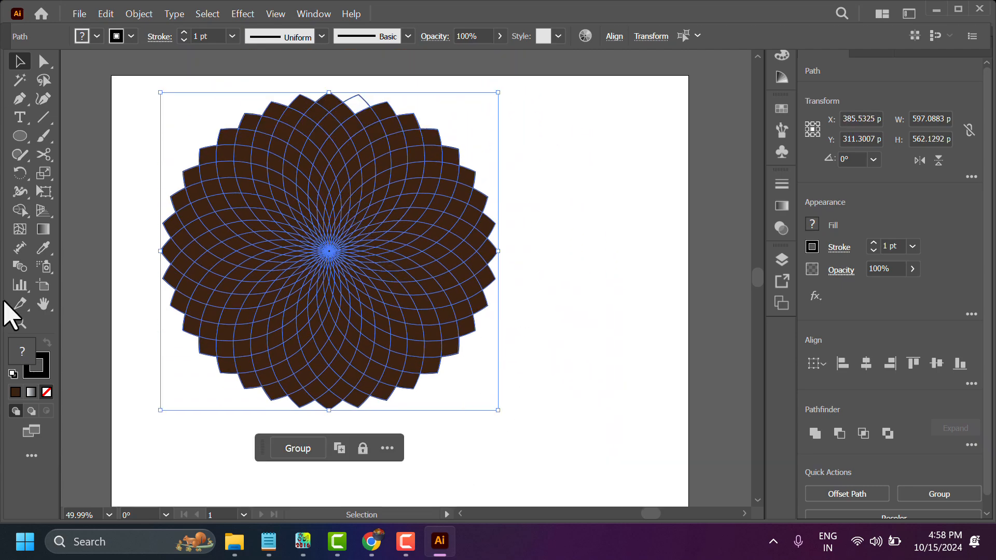
Step: Remove the fill from all the selected leaves and set their stroke colour to yellow
click(97, 36)
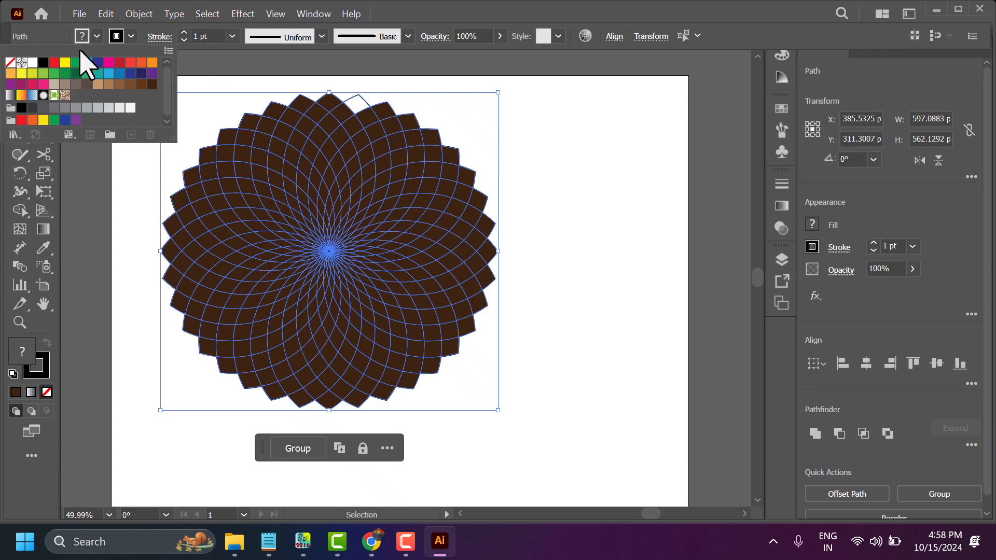
click(10, 63)
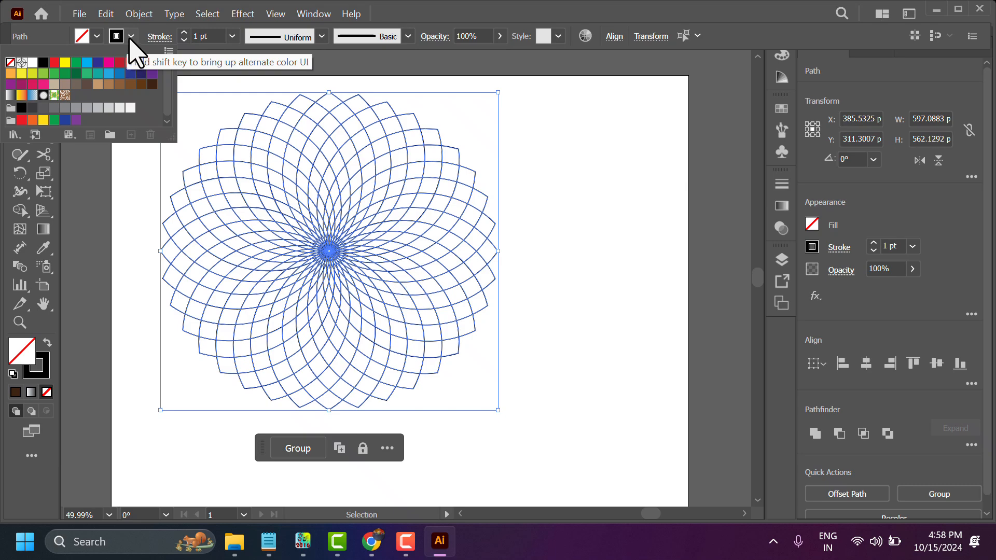
click(131, 36)
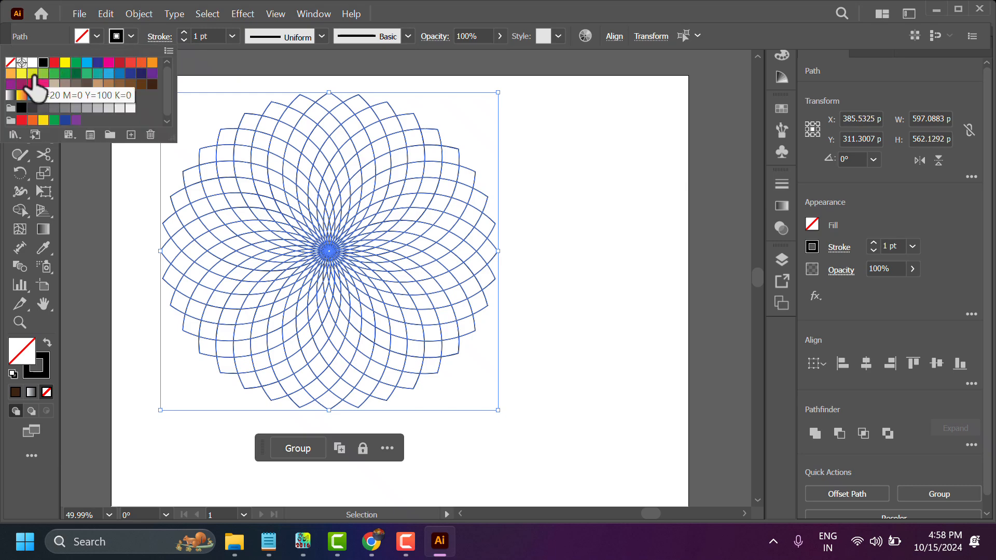
click(64, 63)
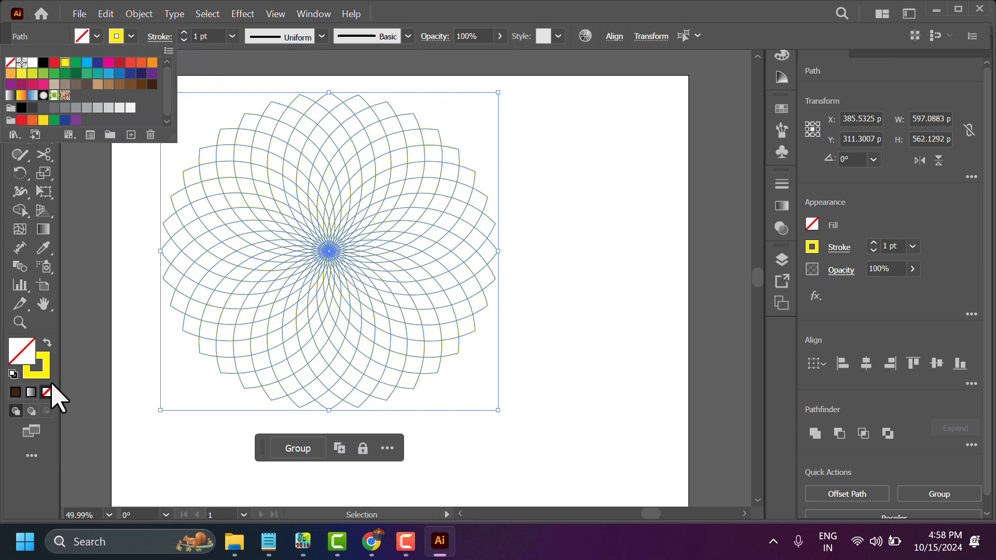
Step: Fill all the leaves with a white-to-black radial gradient and deselect the flower
click(30, 392)
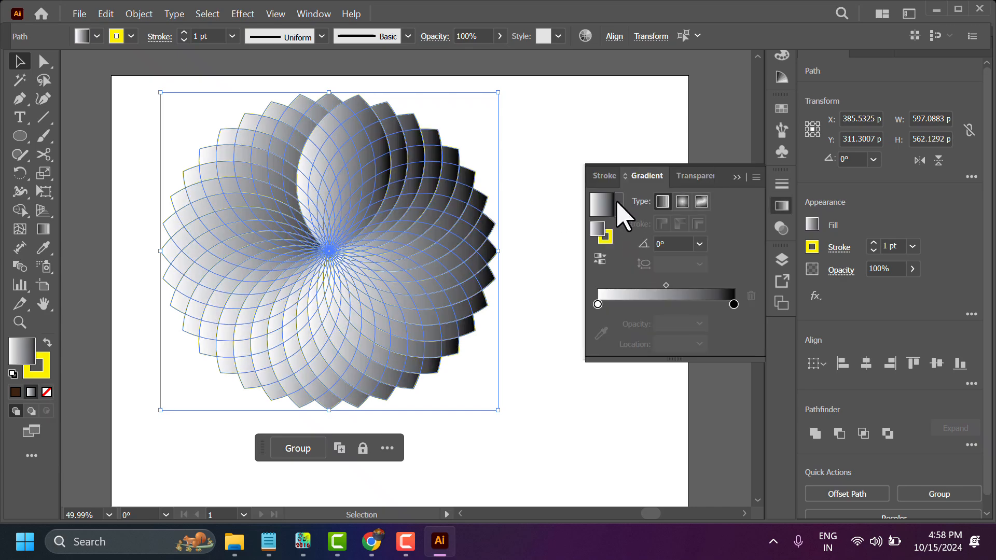
click(618, 204)
click(678, 200)
click(678, 204)
click(539, 314)
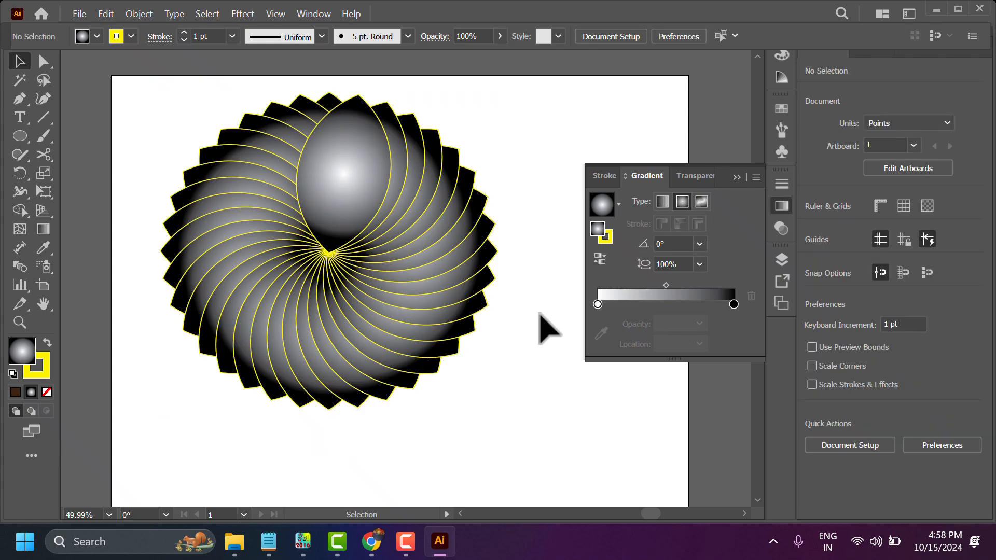
Step: Try the Orange, Yellow and Fading Sky gradient presets with nothing selected
click(619, 204)
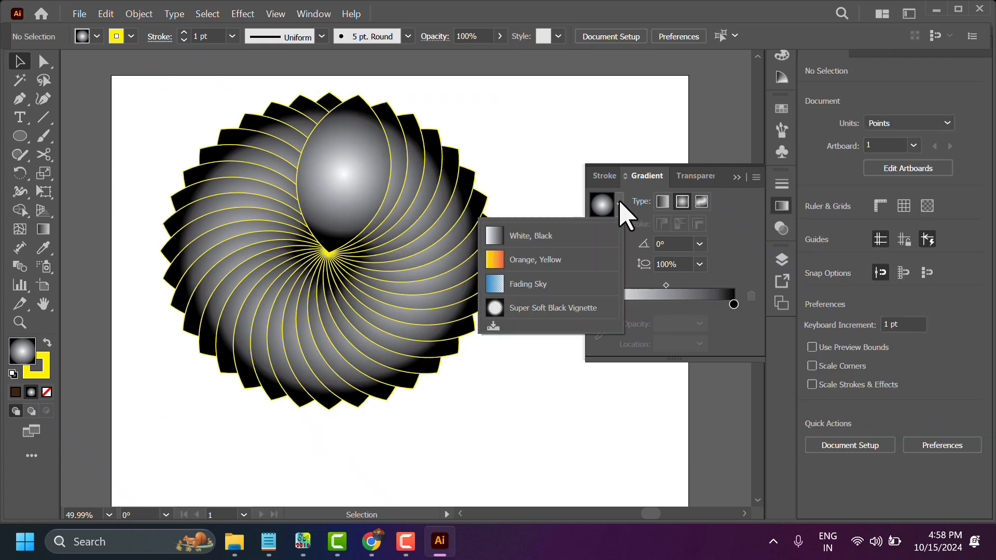
click(523, 262)
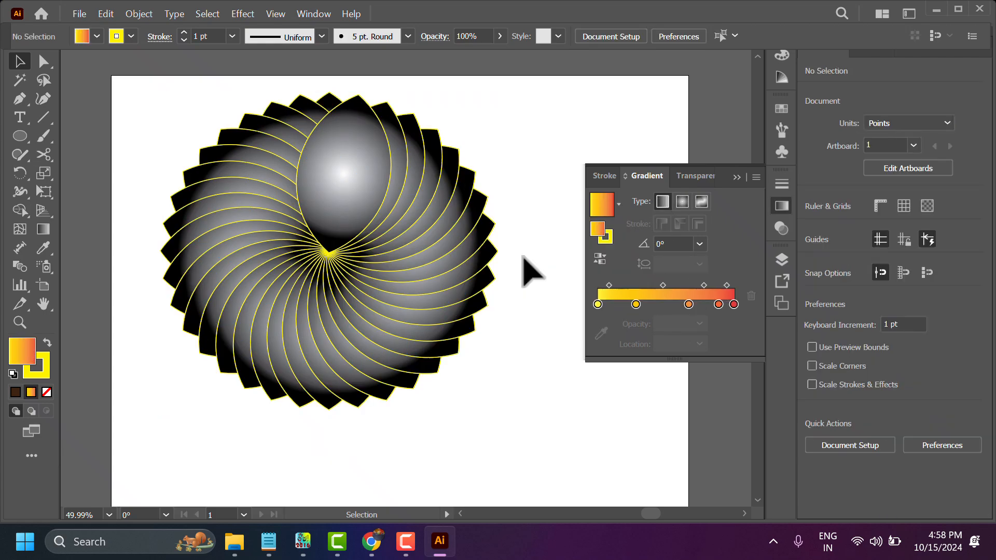
click(619, 204)
click(544, 285)
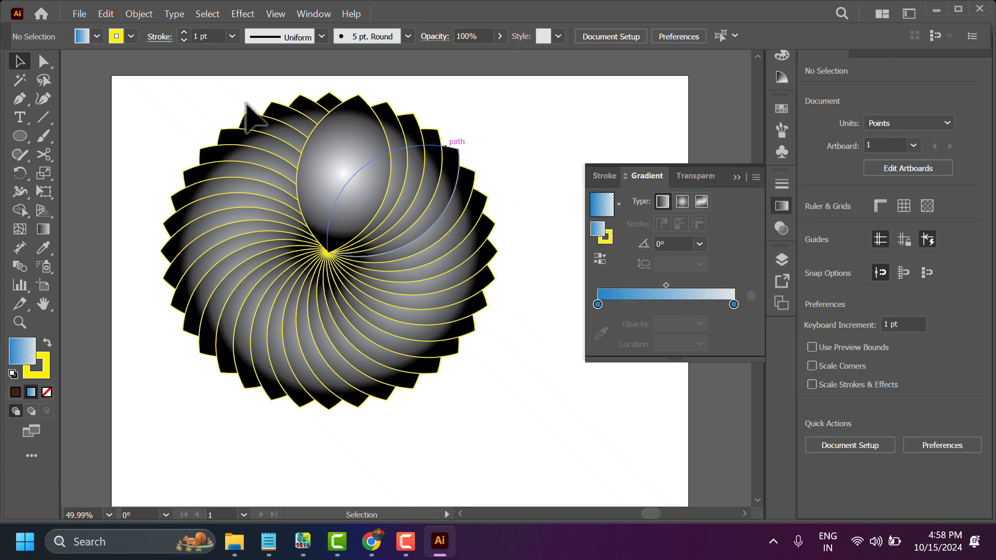
Step: Group all the flower's leaves and expand the group's fill and stroke, with gradients expanded to 255 objects
drag(155, 102, 503, 426)
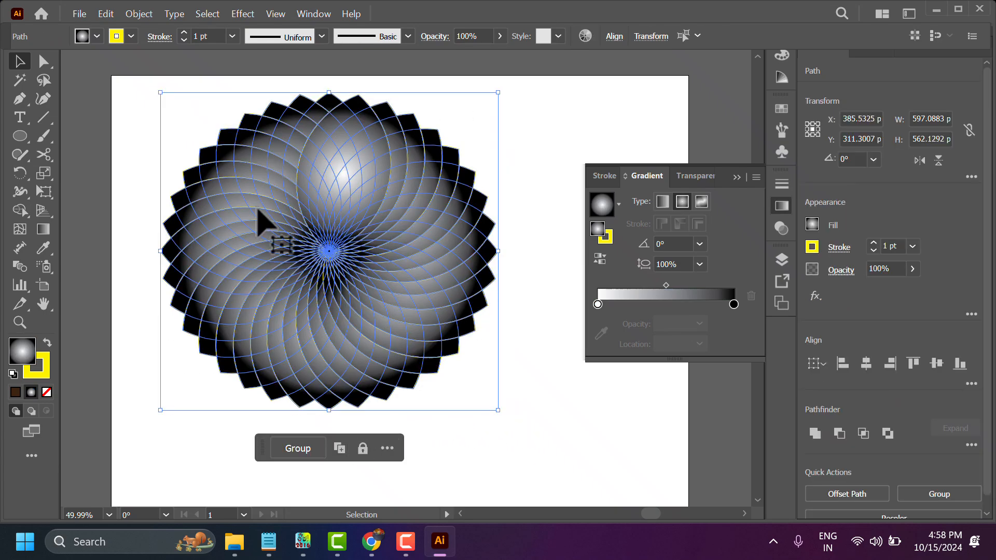
click(297, 449)
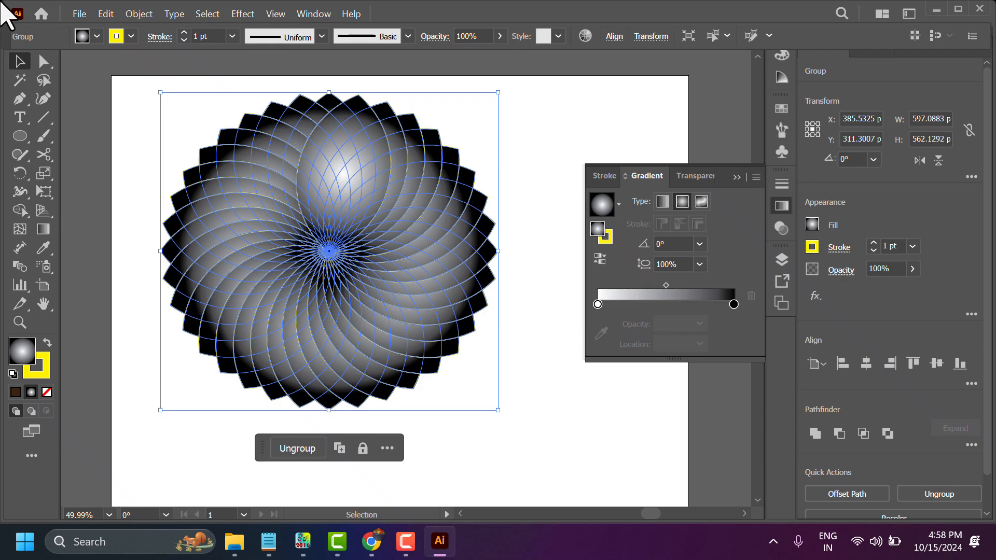
click(138, 14)
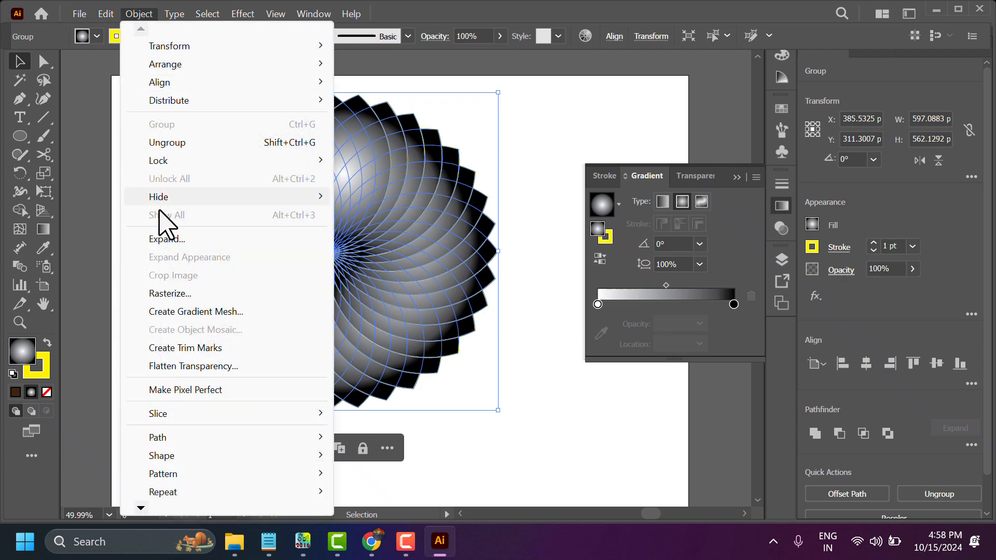
click(165, 239)
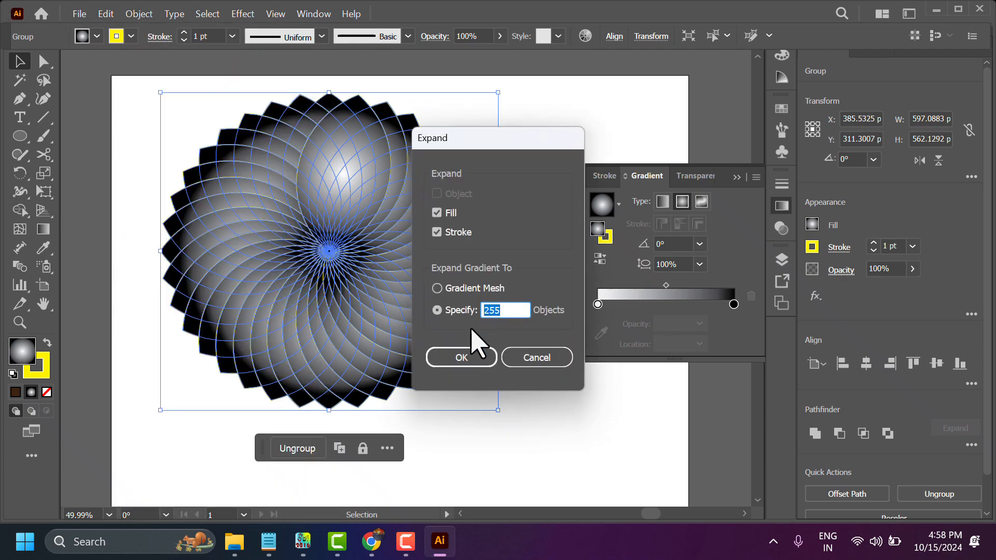
click(464, 359)
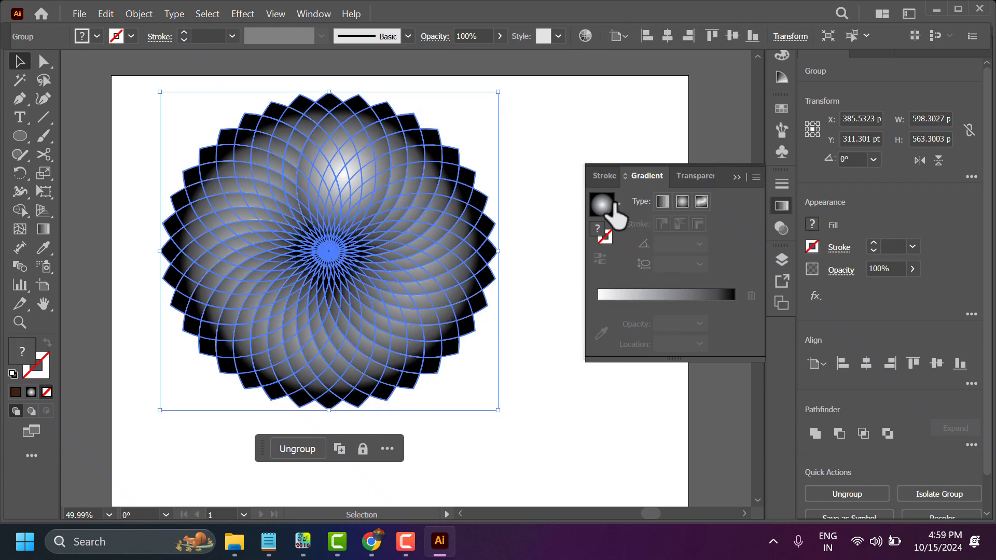
Step: Try the Orange, Yellow and Fading Sky gradient presets on the expanded flower group, ending with the White, Black preset
click(618, 204)
click(534, 260)
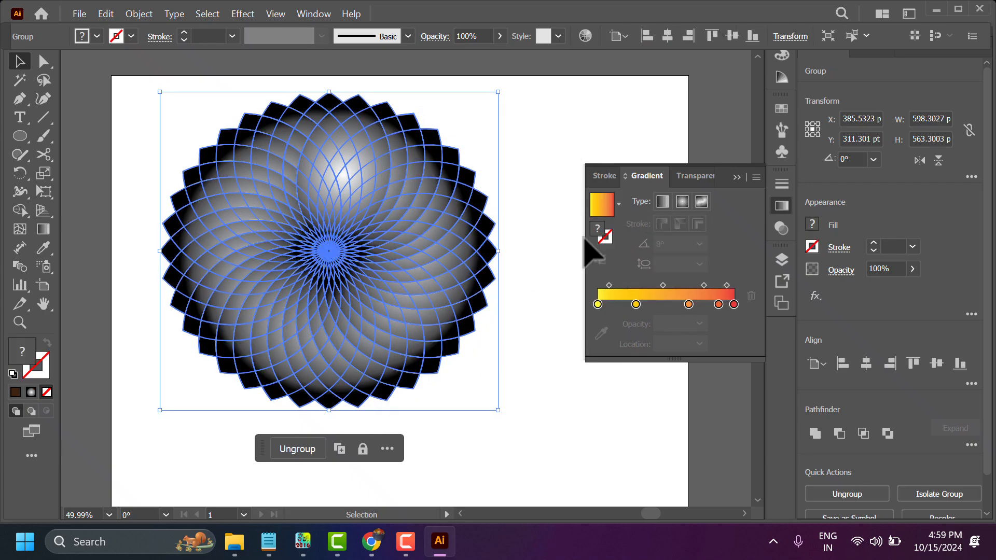
click(618, 206)
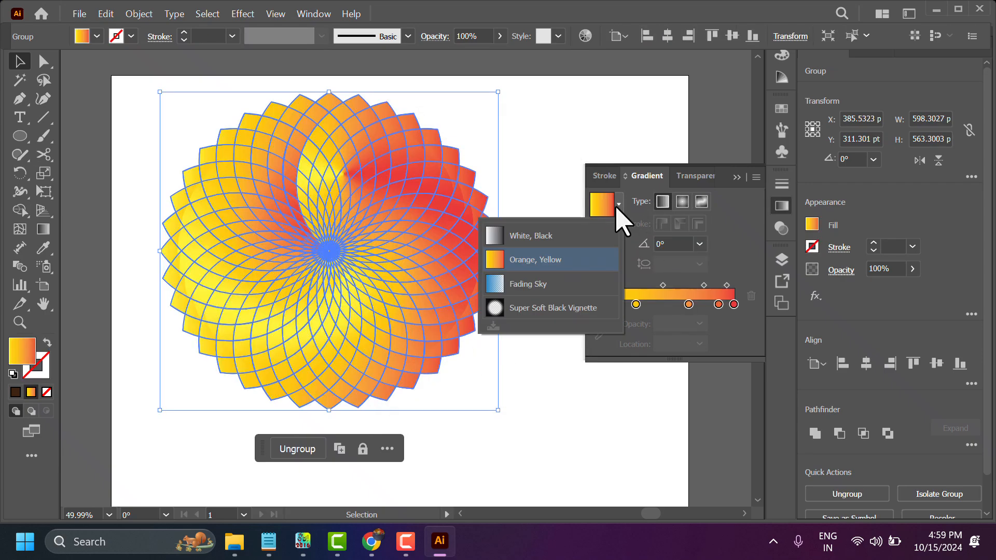
click(533, 284)
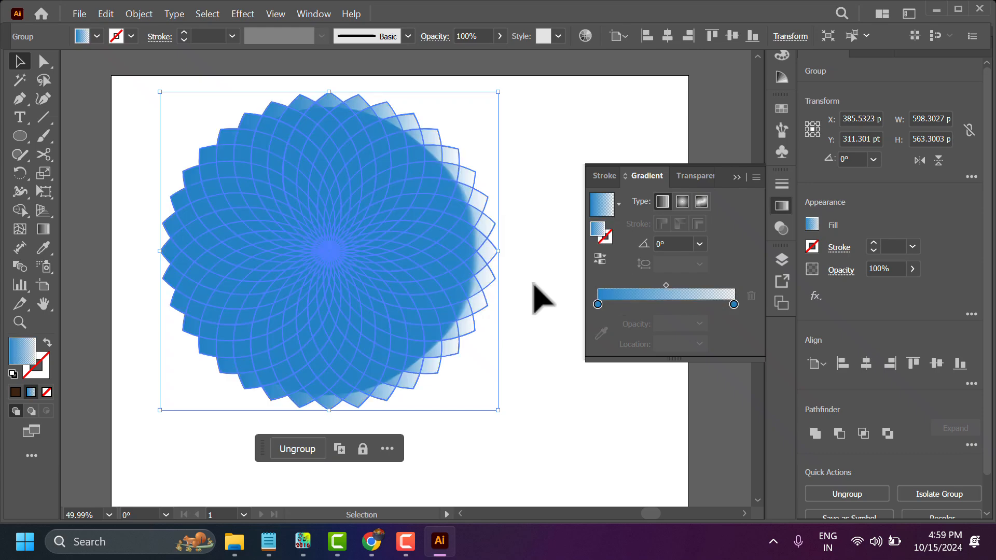
click(619, 205)
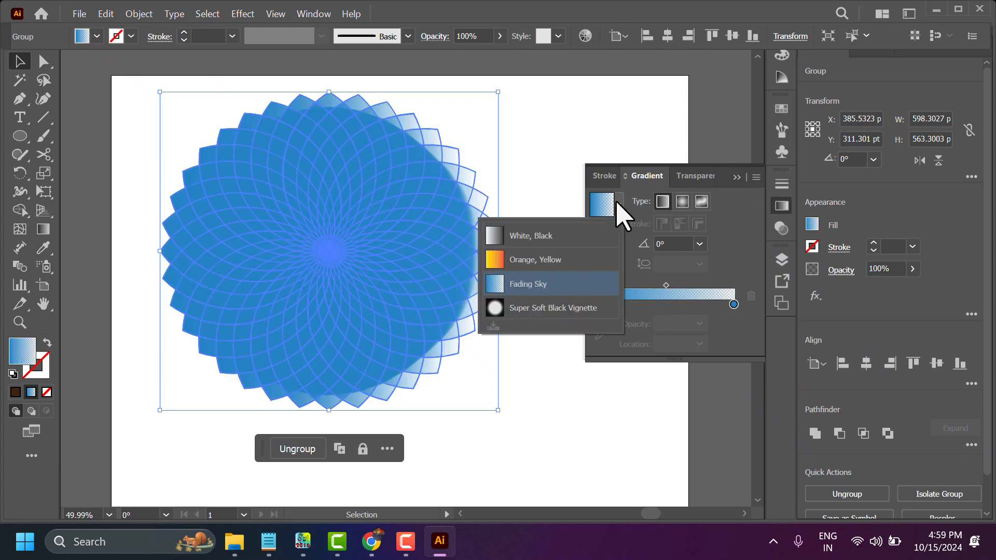
click(521, 238)
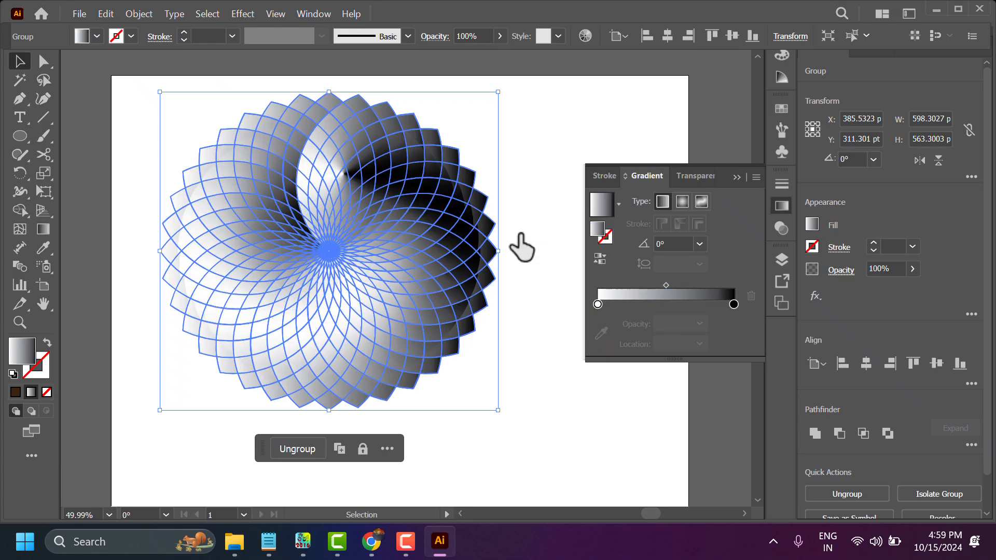